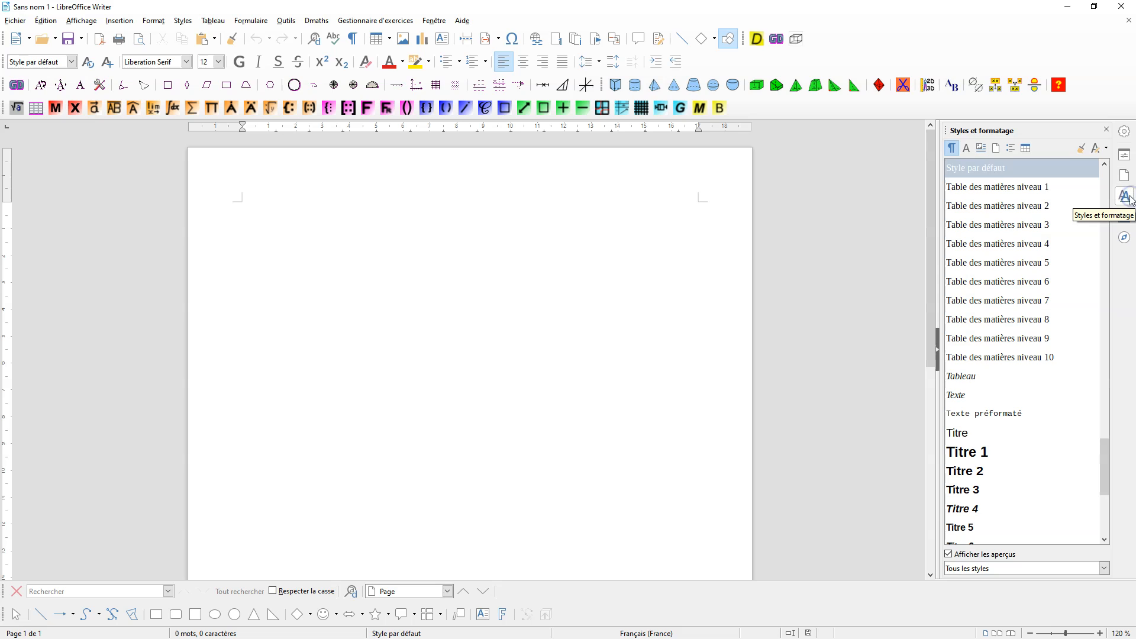
Modify the default paragraph style (Style par défaut) to use the Lucida Calligraphy font at 14 pt.
{"action": "right_click", "coordinate": [982, 170]}
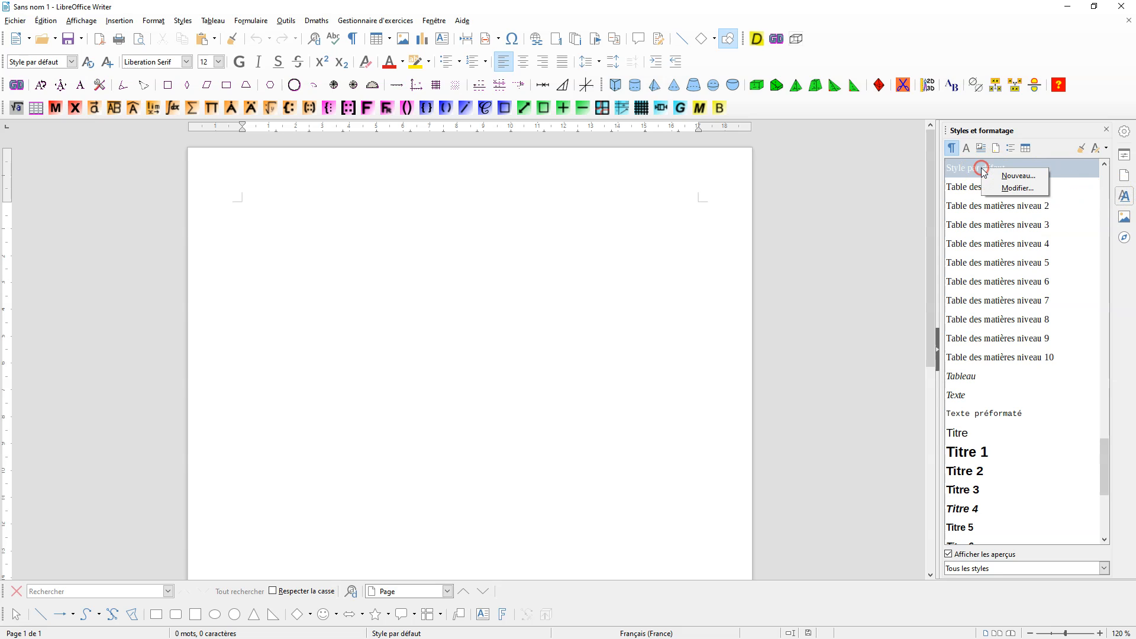
{"action": "left_click", "coordinate": [1009, 188]}
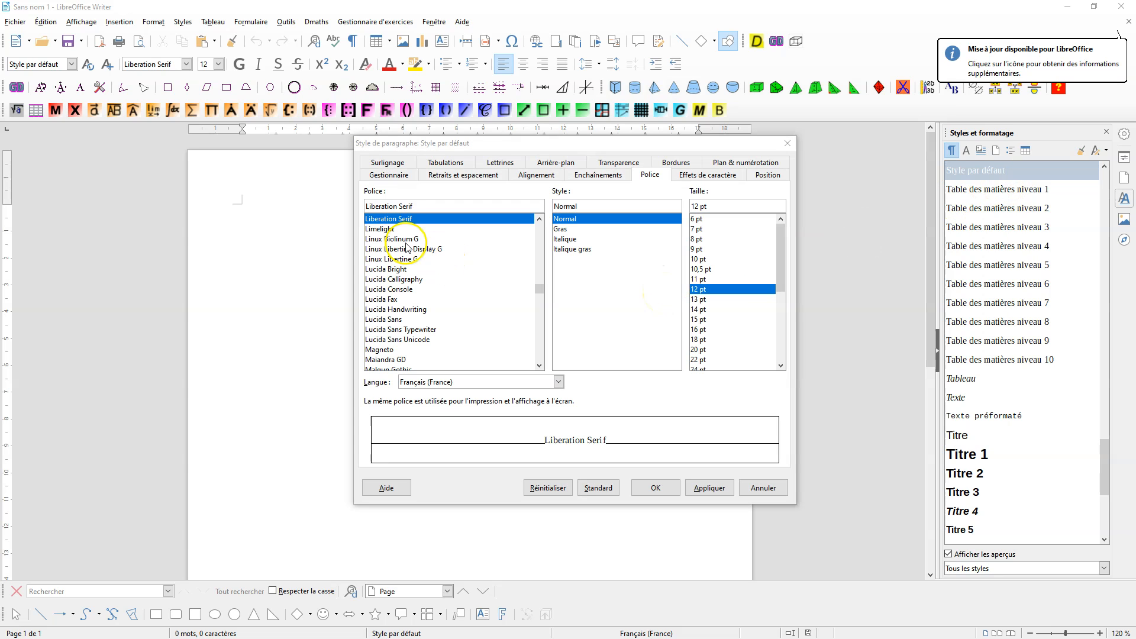
{"action": "left_click", "coordinate": [414, 279]}
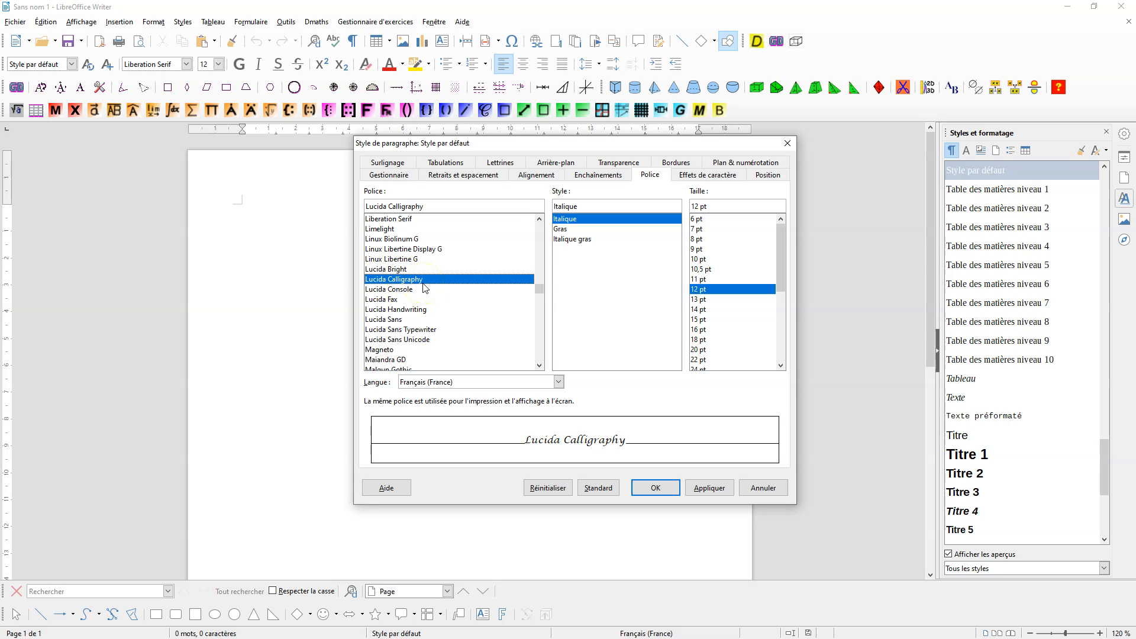
{"action": "left_click", "coordinate": [727, 310]}
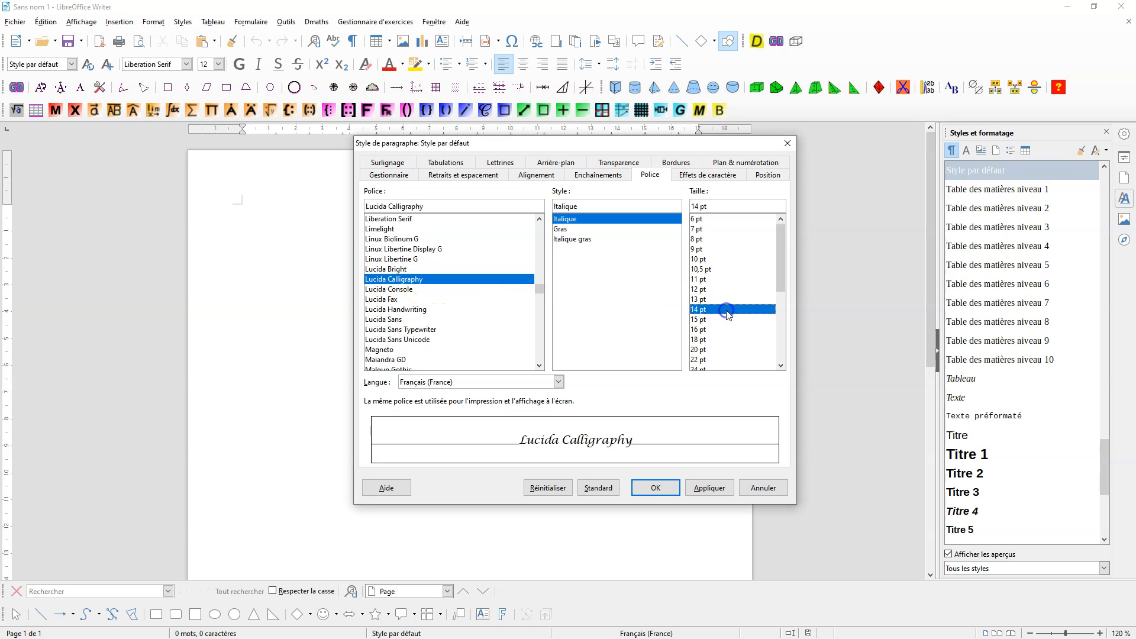
{"action": "left_click", "coordinate": [655, 489]}
Enter the centred title "Monstre" on the document's first line.
{"action": "left_click", "coordinate": [371, 236]}
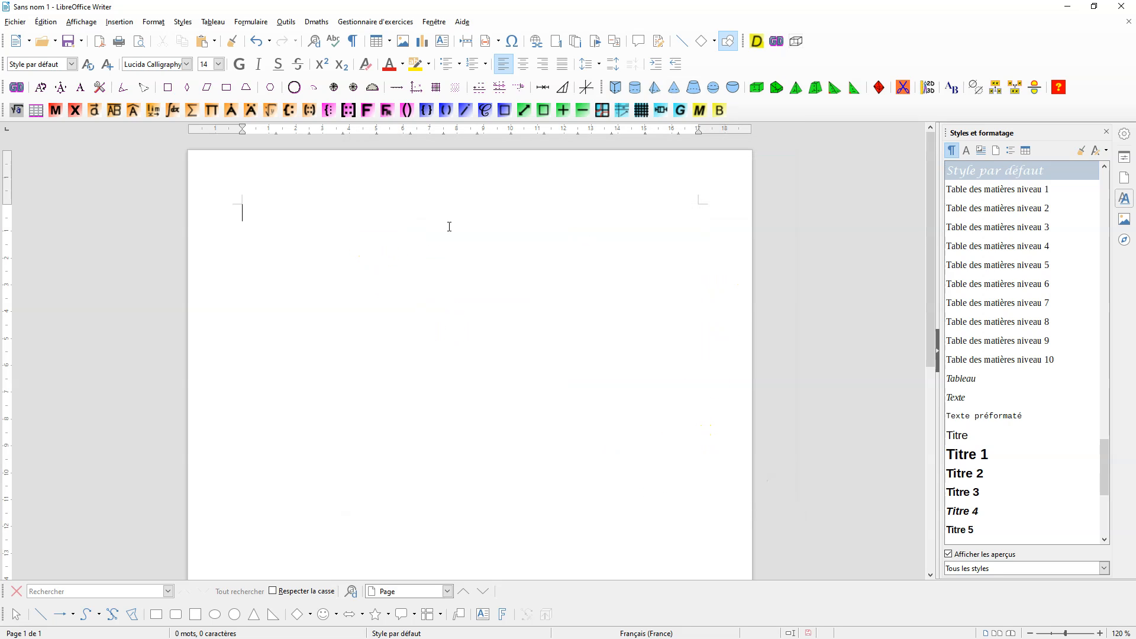
{"action": "left_click", "coordinate": [520, 73]}
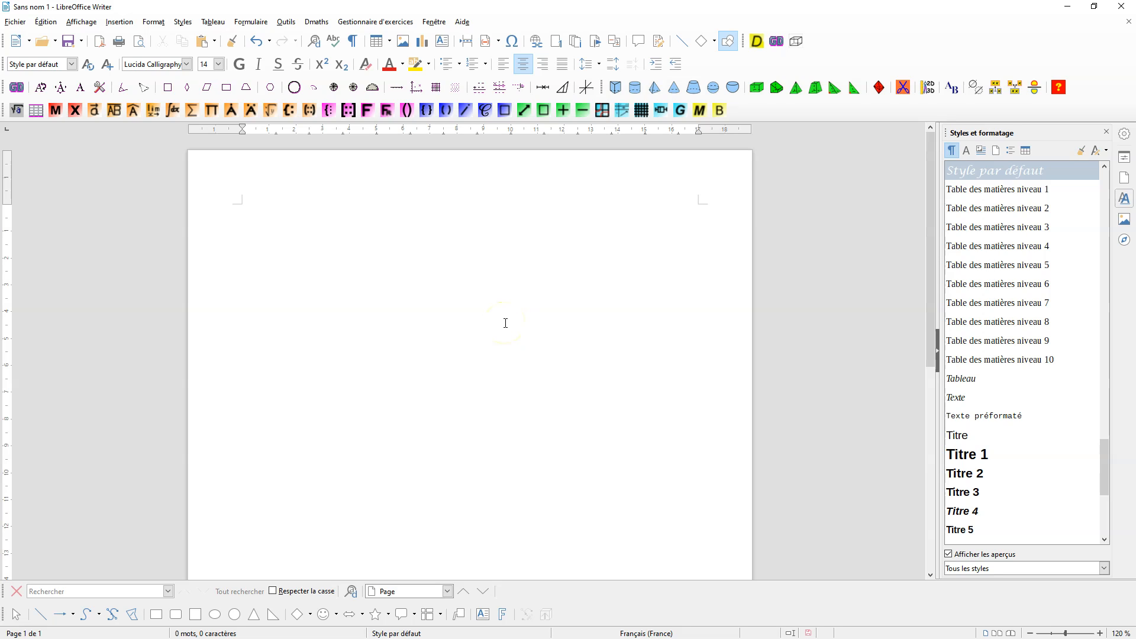
{"action": "type", "text": "Monstre"}
{"action": "key", "text": "Return"}
Add the left-aligned instruction "Complétez le monstre." below the title.
{"action": "left_click", "coordinate": [506, 65]}
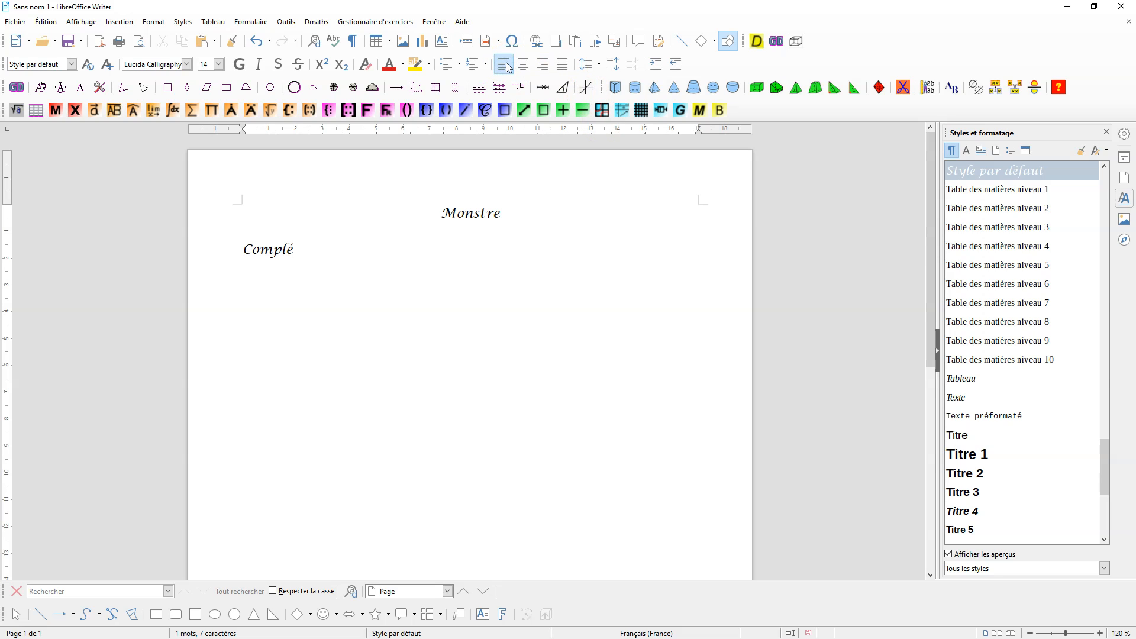
{"action": "type", "text": "Complétez le monstre."}
{"action": "key", "text": "Return"}
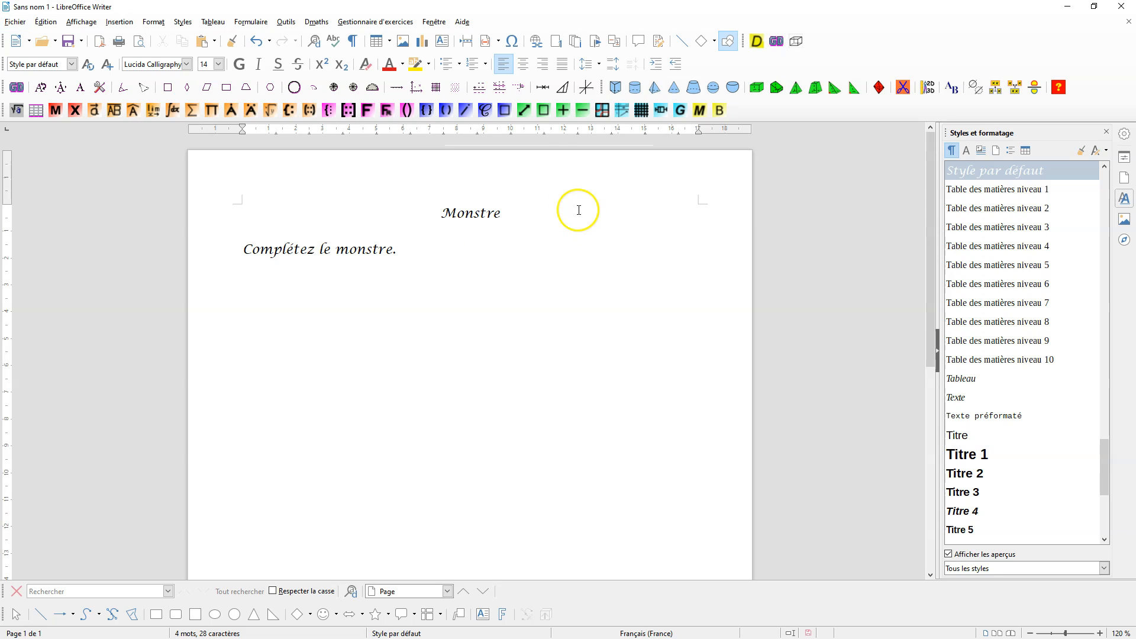
Insert a table of 4 columns and 8 rows below the instruction line.
{"action": "left_click", "coordinate": [388, 42]}
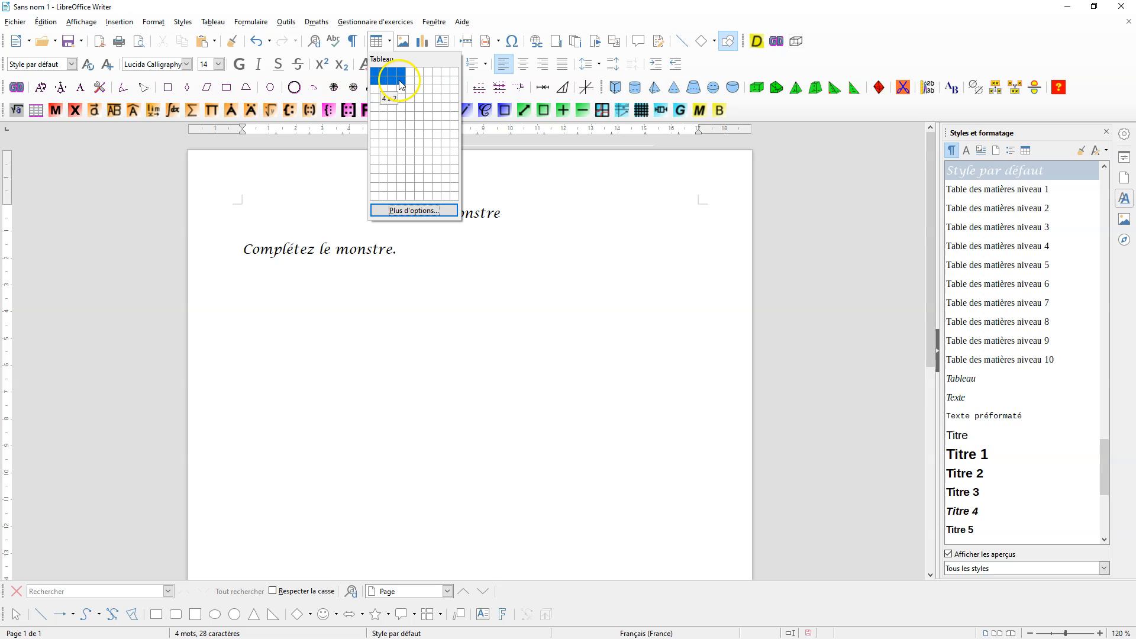
{"action": "left_click", "coordinate": [405, 123]}
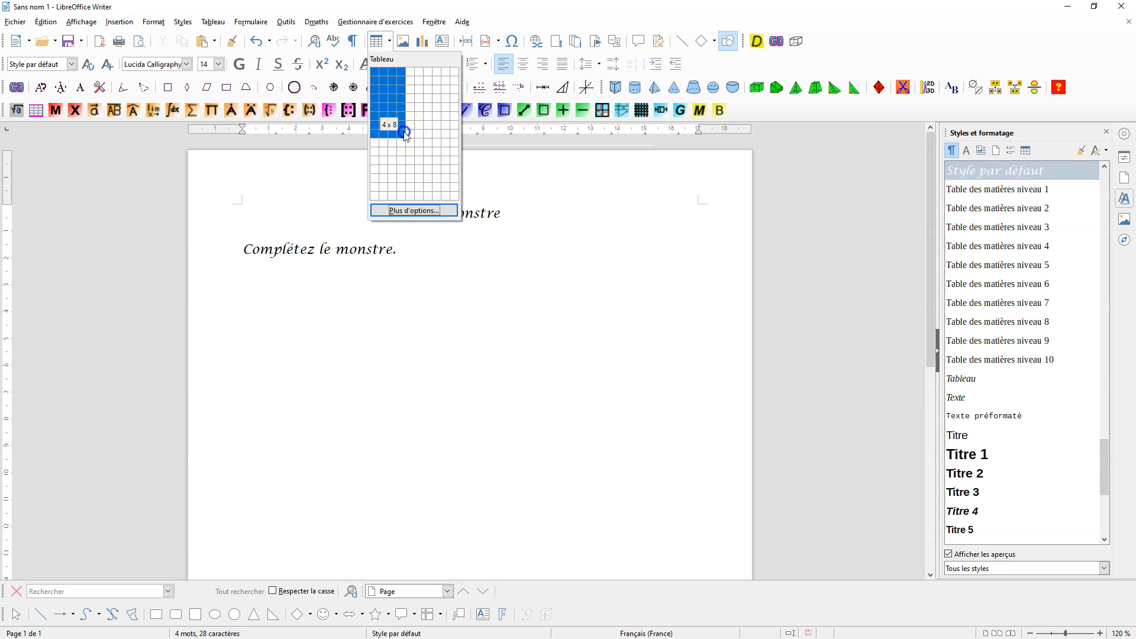
{"action": "left_click", "coordinate": [406, 134]}
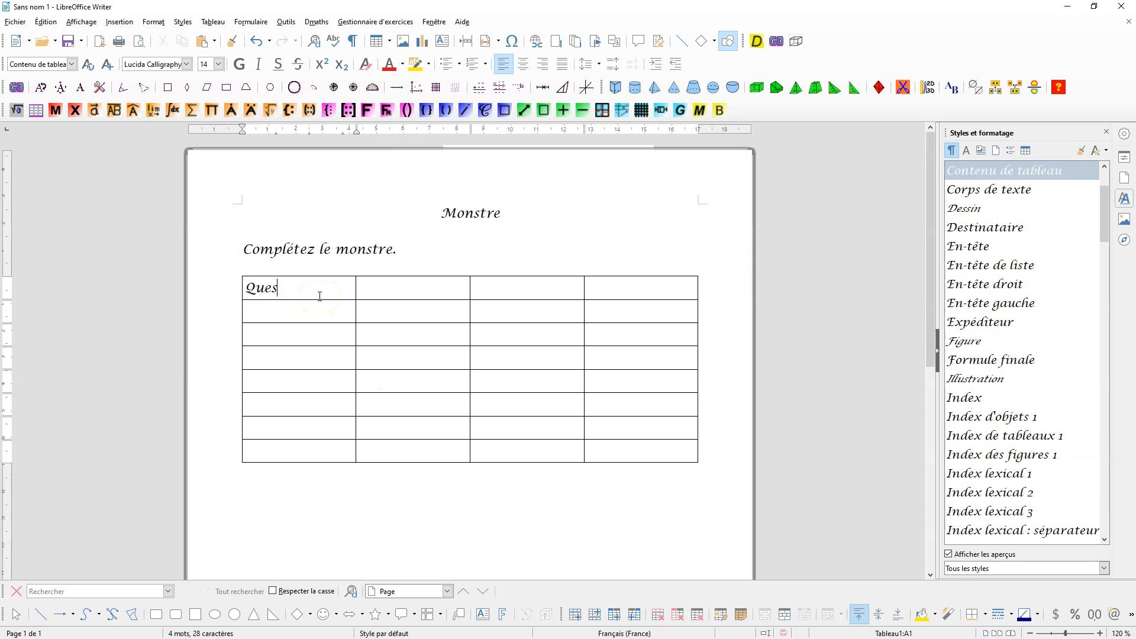
Fill the table's first row with the headings "Question 1", "Réponse A", "Réponse B" and "Réponse C".
{"action": "type", "text": "Question 1"}
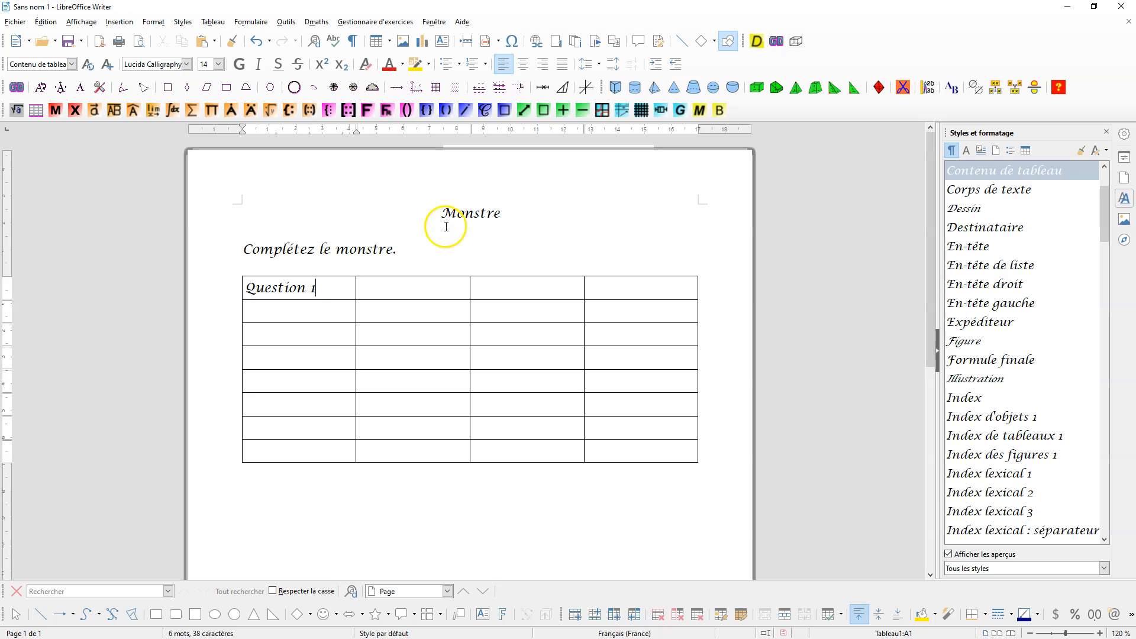
{"action": "left_click", "coordinate": [416, 283]}
{"action": "type", "text": "Réponse A"}
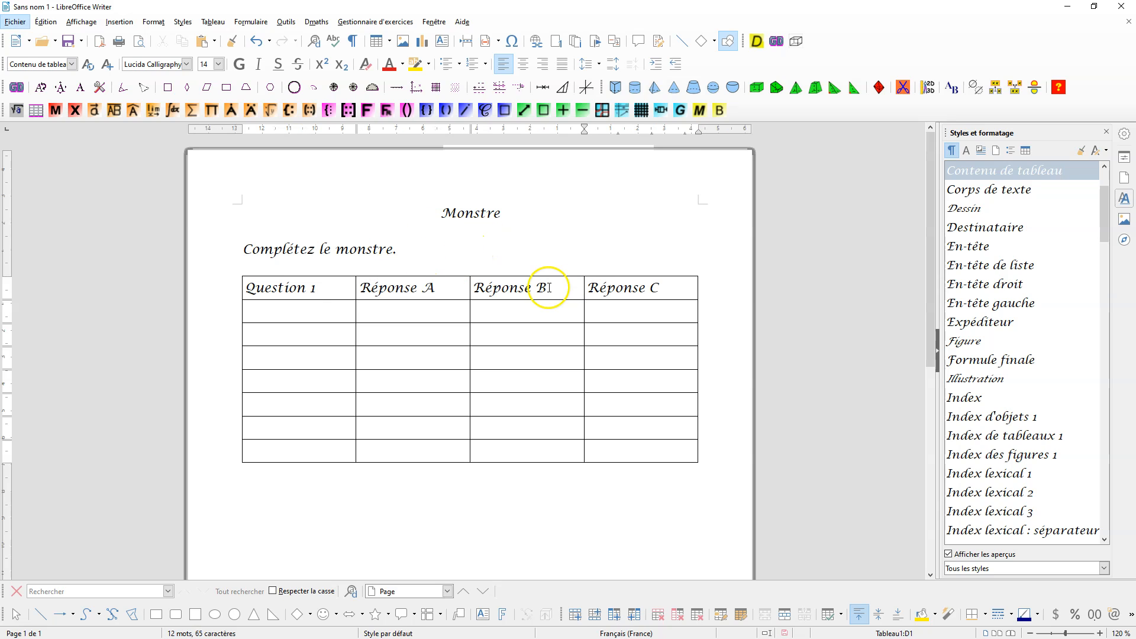
{"action": "left_click", "coordinate": [550, 287]}
{"action": "left_click", "coordinate": [672, 289]}
Switch to the browser showing the monster drawing and copy a screen capture of the one-eyed monster's eye to the clipboard.
{"action": "left_click", "coordinate": [405, 314]}
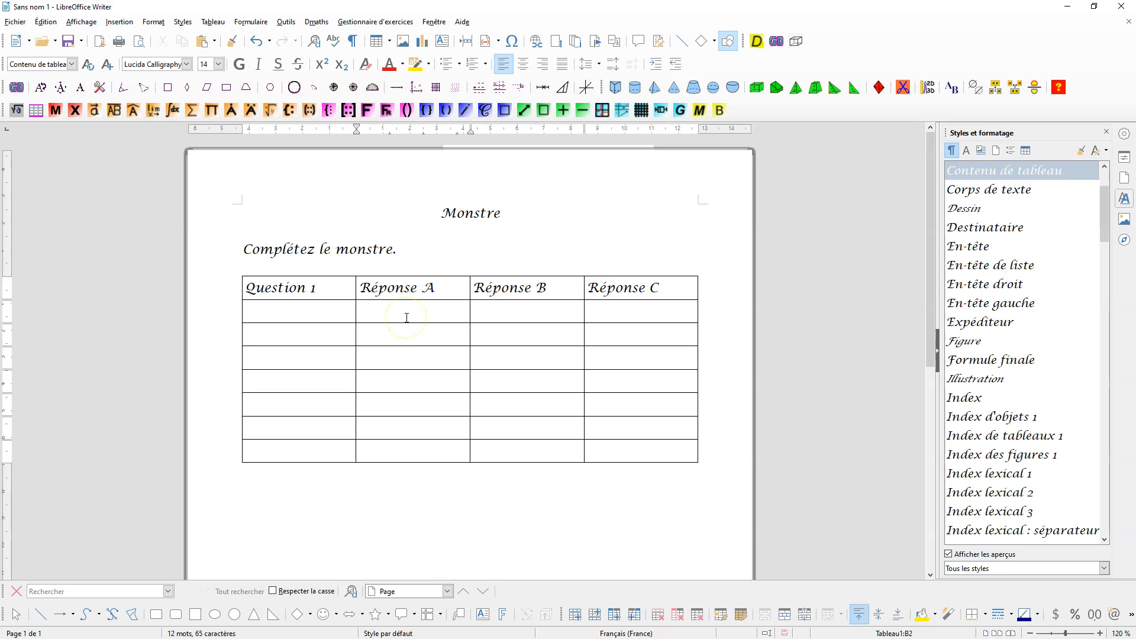
{"action": "left_click", "coordinate": [405, 311]}
{"action": "key", "text": "alt+Tab"}
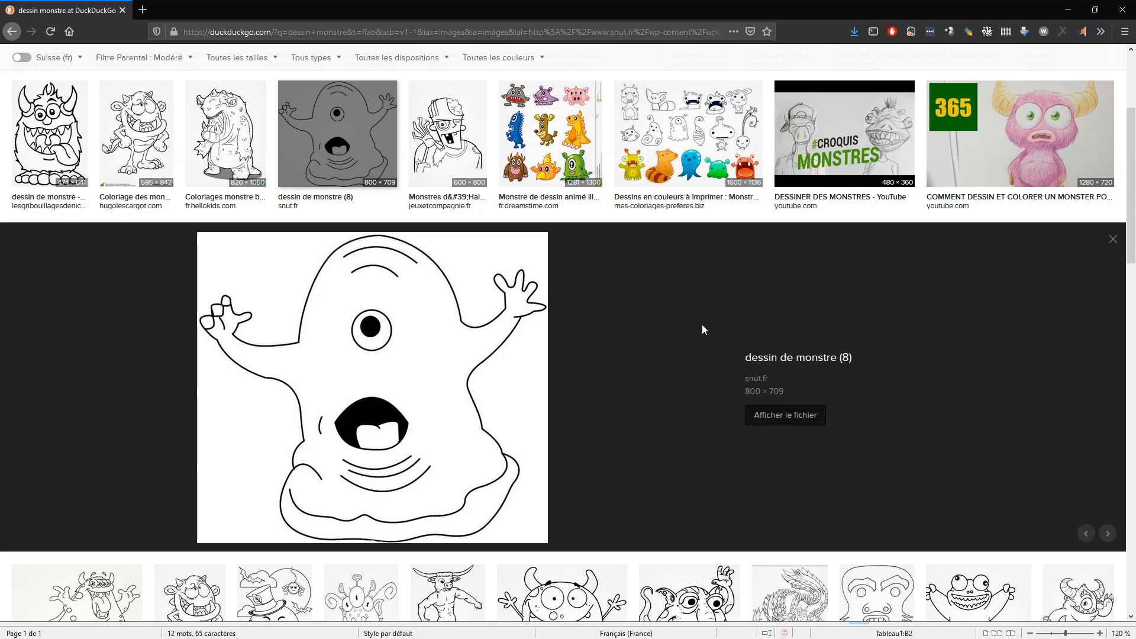
{"action": "key", "text": "Print"}
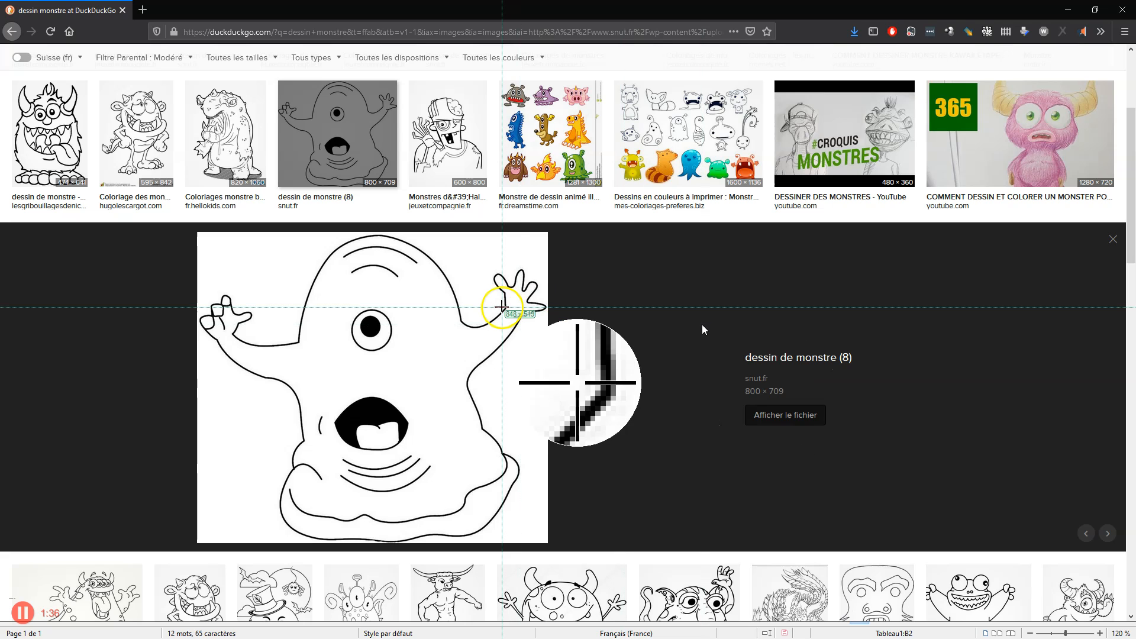
{"action": "left_click_drag", "start_coordinate": [345, 303], "coordinate": [396, 357]}
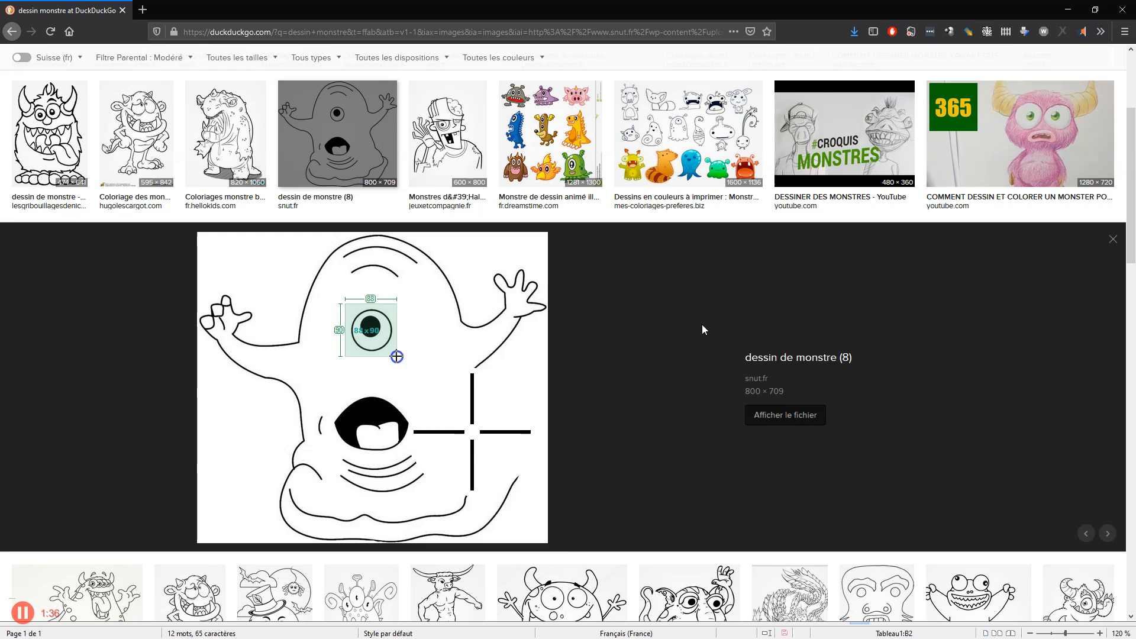
{"action": "left_click_drag", "start_coordinate": [396, 356], "coordinate": [396, 357]}
{"action": "left_click", "coordinate": [417, 399]}
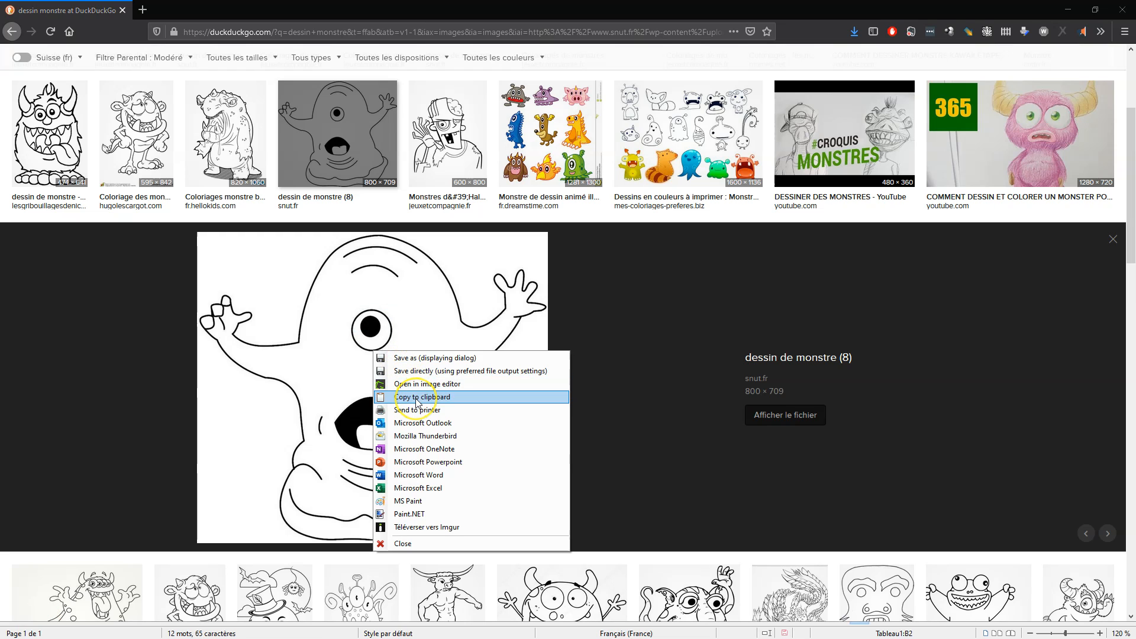
{"action": "left_click", "coordinate": [422, 401]}
{"action": "left_click", "coordinate": [422, 401]}
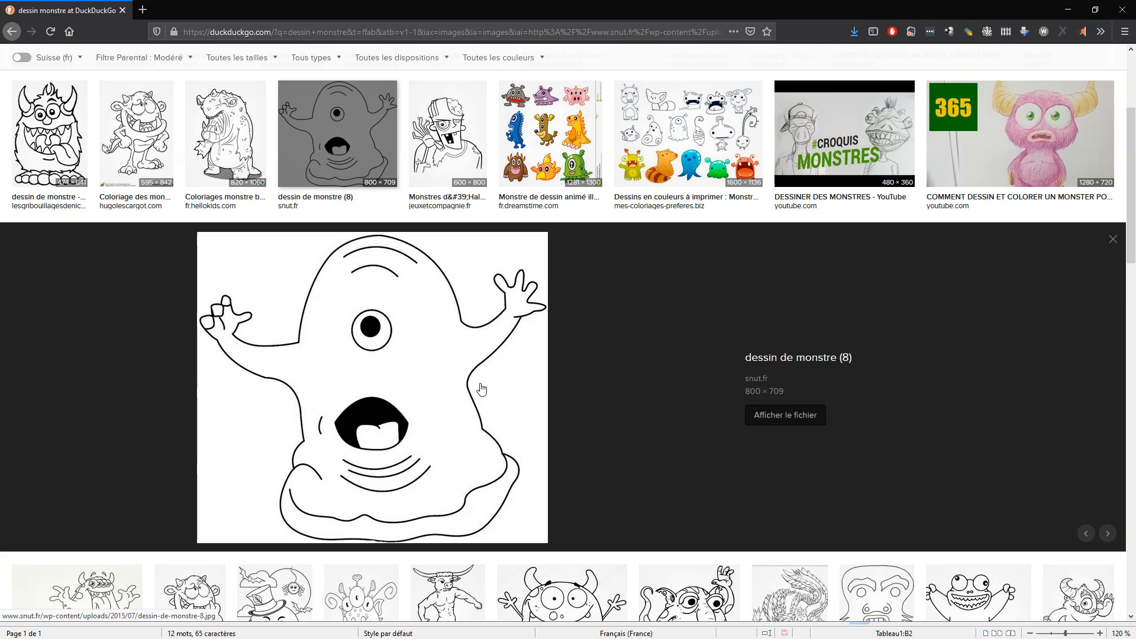
Switch back to the Writer document and paste the captured eye into the cell below Réponse A.
{"action": "key", "text": "alt+Tab"}
{"action": "right_click", "coordinate": [379, 313]}
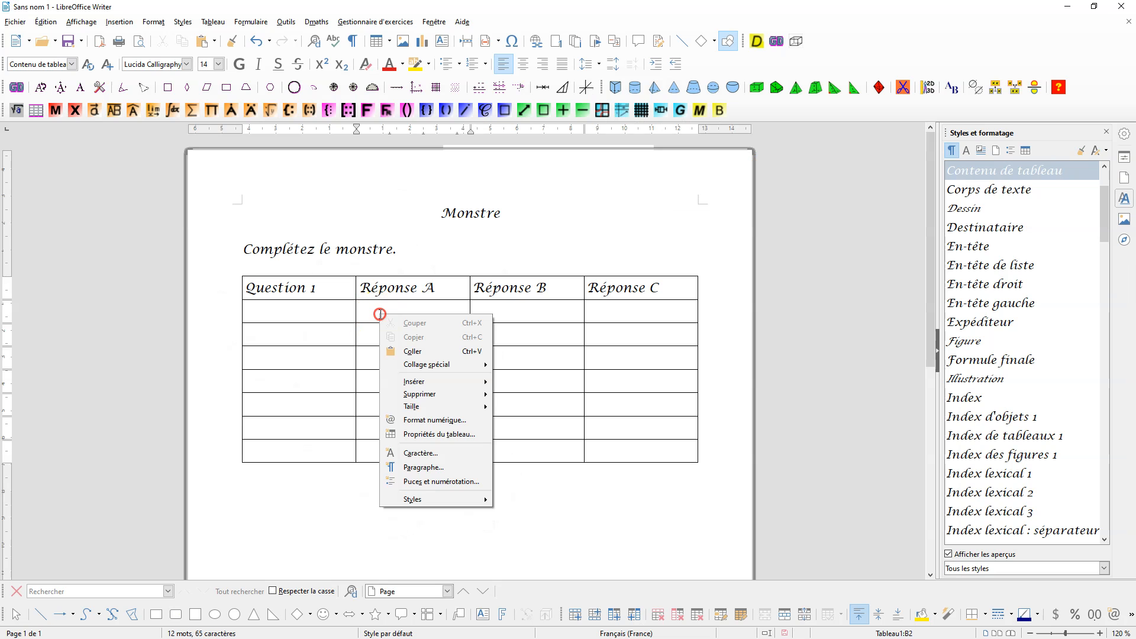
{"action": "left_click", "coordinate": [408, 352]}
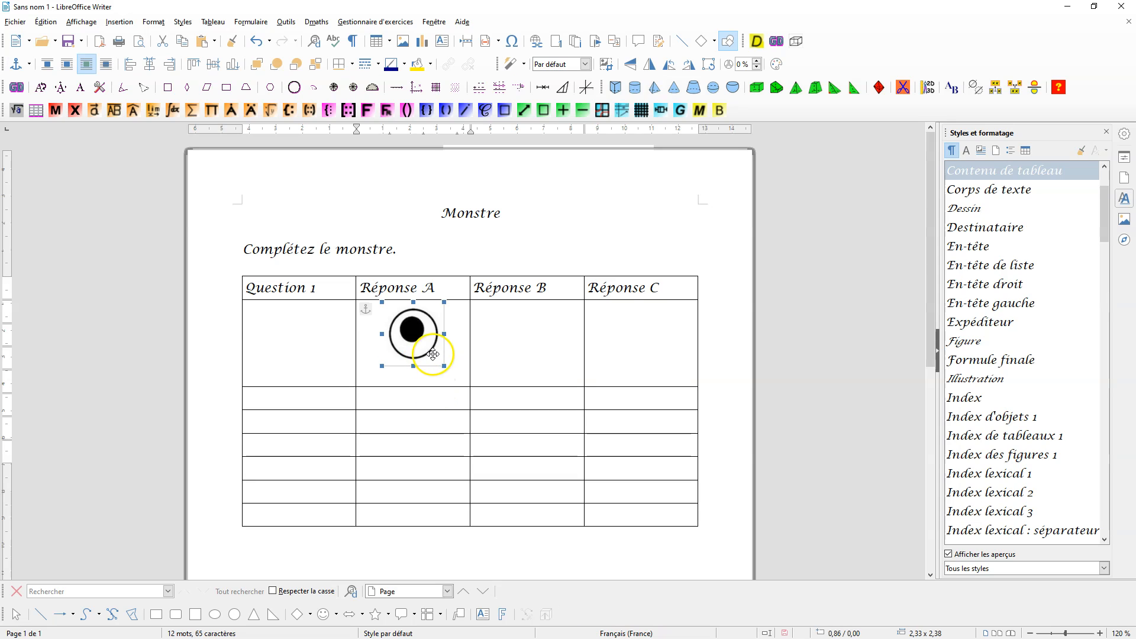
{"action": "left_click", "coordinate": [531, 352]}
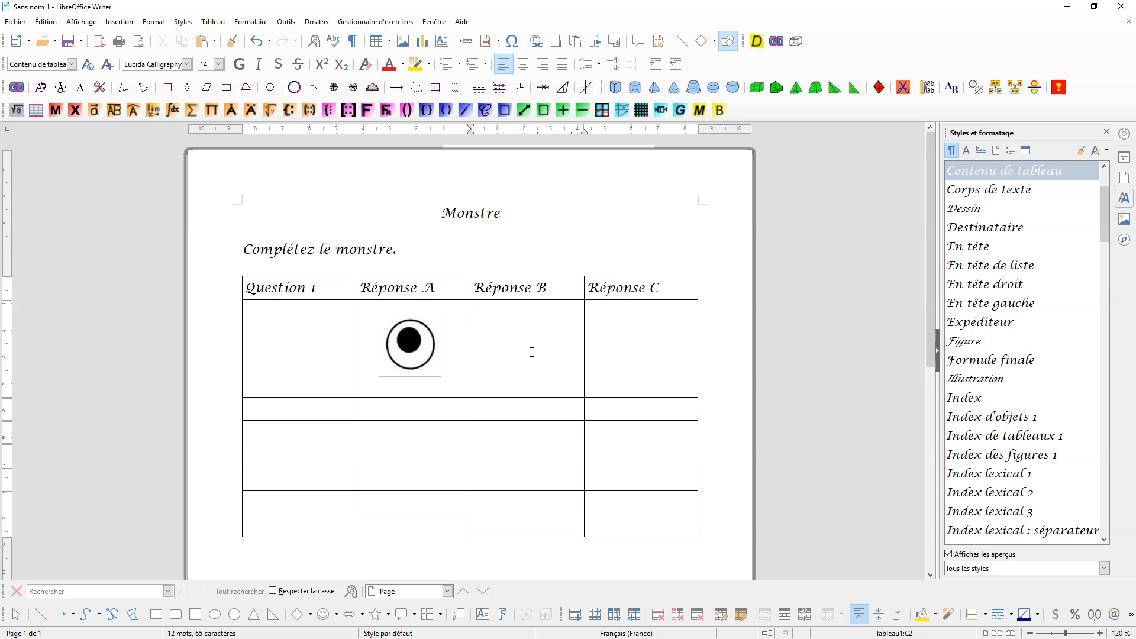
Create a new LibreOffice Draw drawing.
{"action": "left_click", "coordinate": [16, 22]}
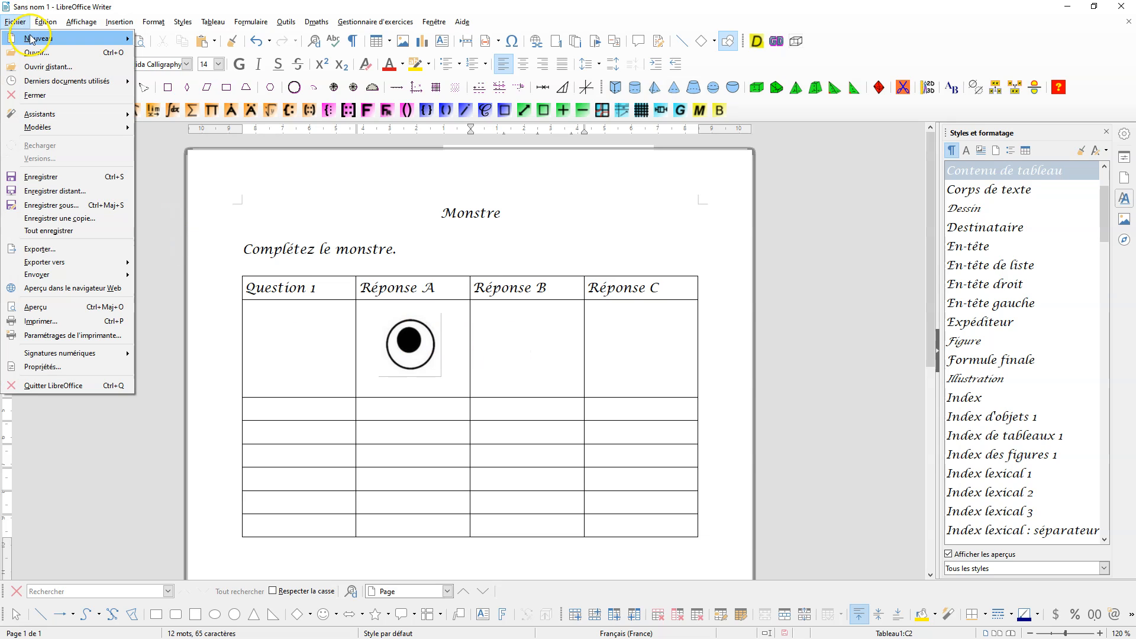
{"action": "mouse_move", "coordinate": [39, 38]}
{"action": "left_click", "coordinate": [226, 83]}
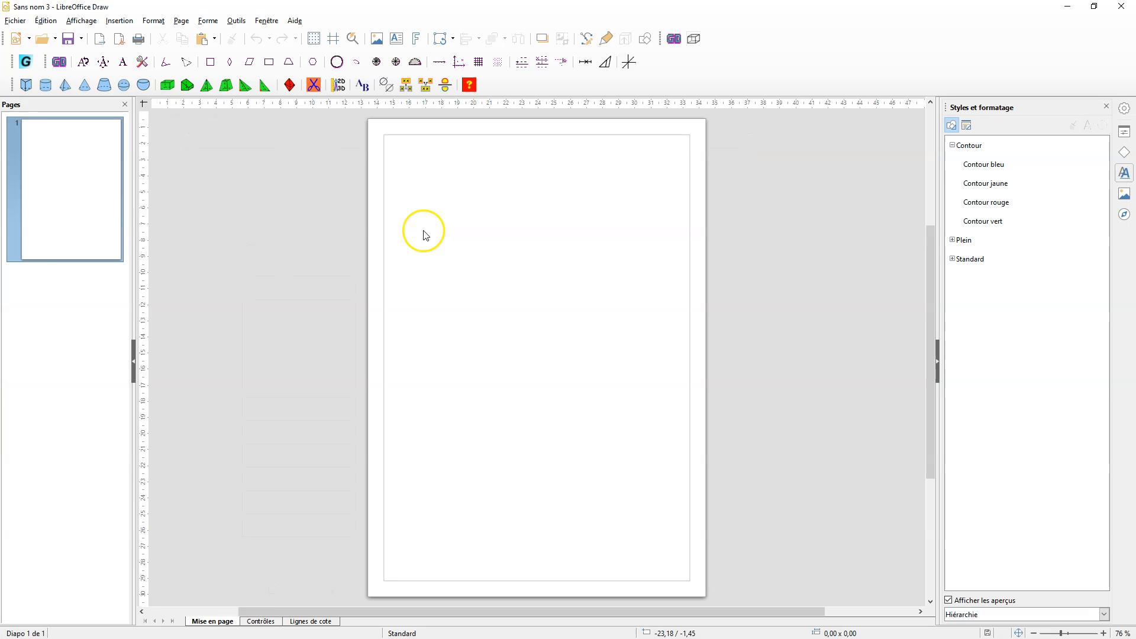
Draw an eye circle about 3.6 × 3.4 cm and a pupil circle about 1.3 × 1.3 cm in its lower-right part.
{"action": "left_click", "coordinate": [13, 226]}
{"action": "left_click_drag", "start_coordinate": [436, 182], "coordinate": [494, 236]}
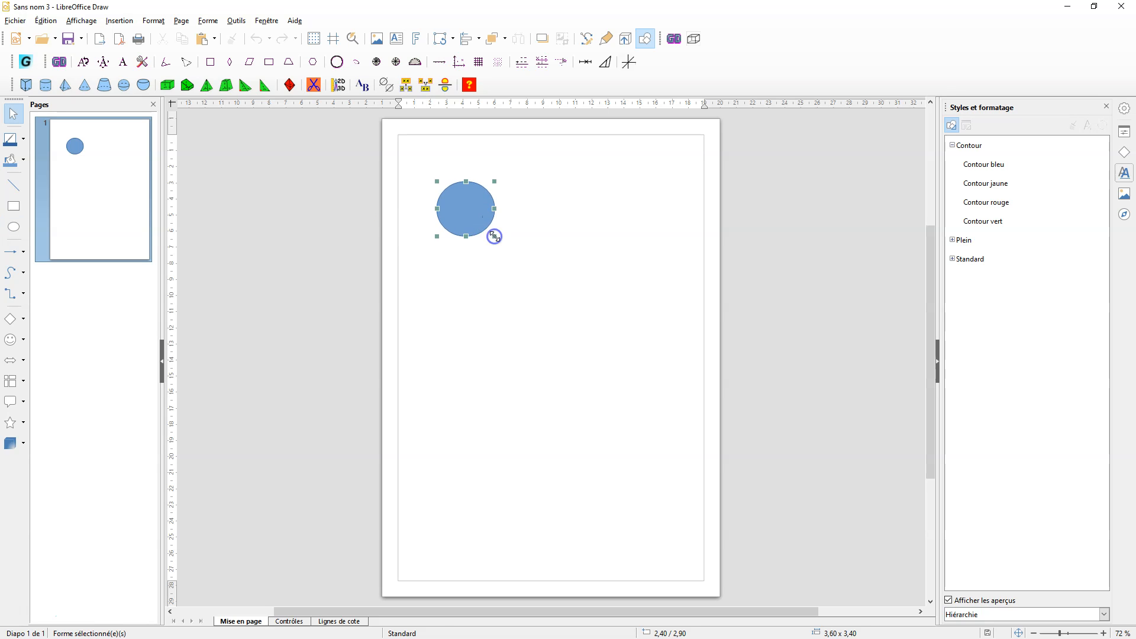
{"action": "left_click", "coordinate": [456, 355]}
{"action": "left_click", "coordinate": [14, 226]}
{"action": "left_click_drag", "start_coordinate": [464, 213], "coordinate": [484, 232]}
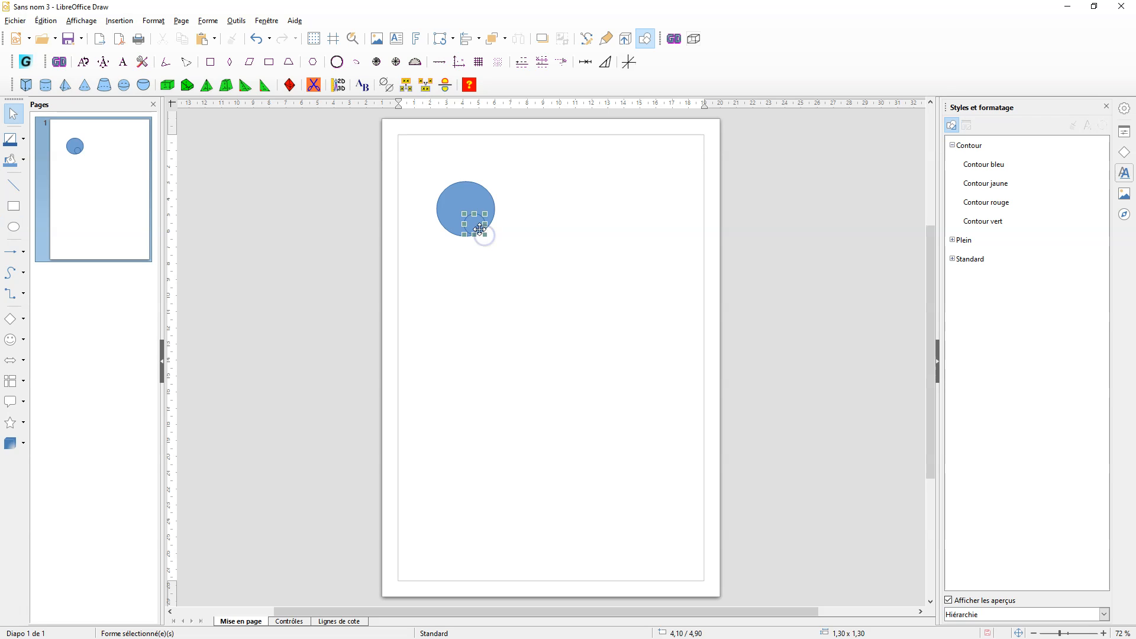
Set the small pupil circle's fill colour to black (hex 000000).
{"action": "right_click", "coordinate": [476, 227]}
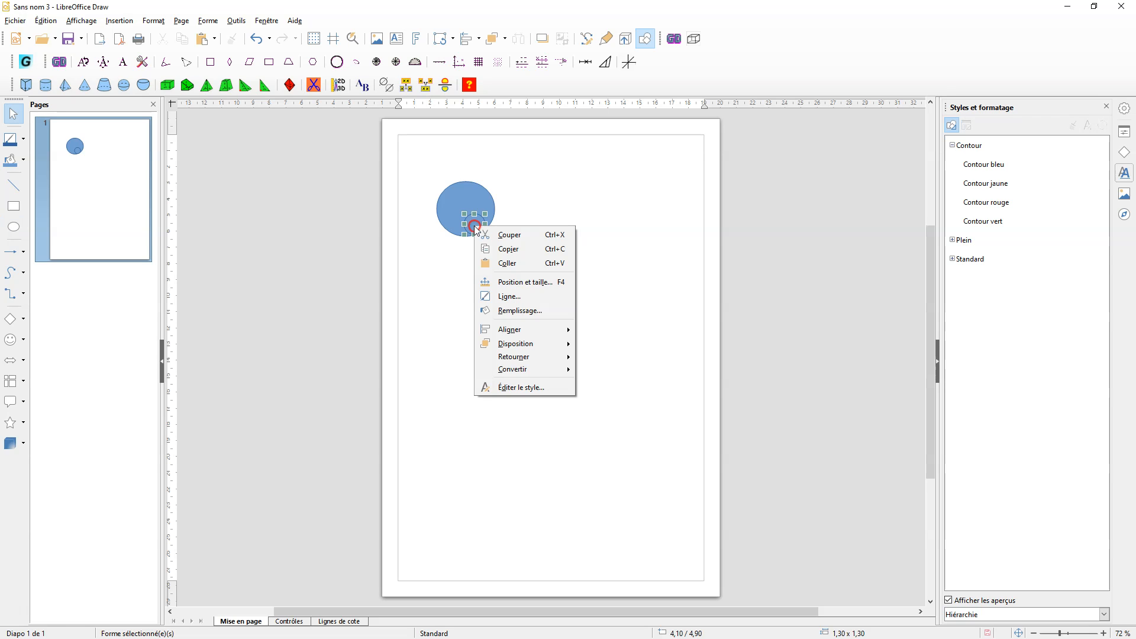
{"action": "left_click", "coordinate": [533, 316]}
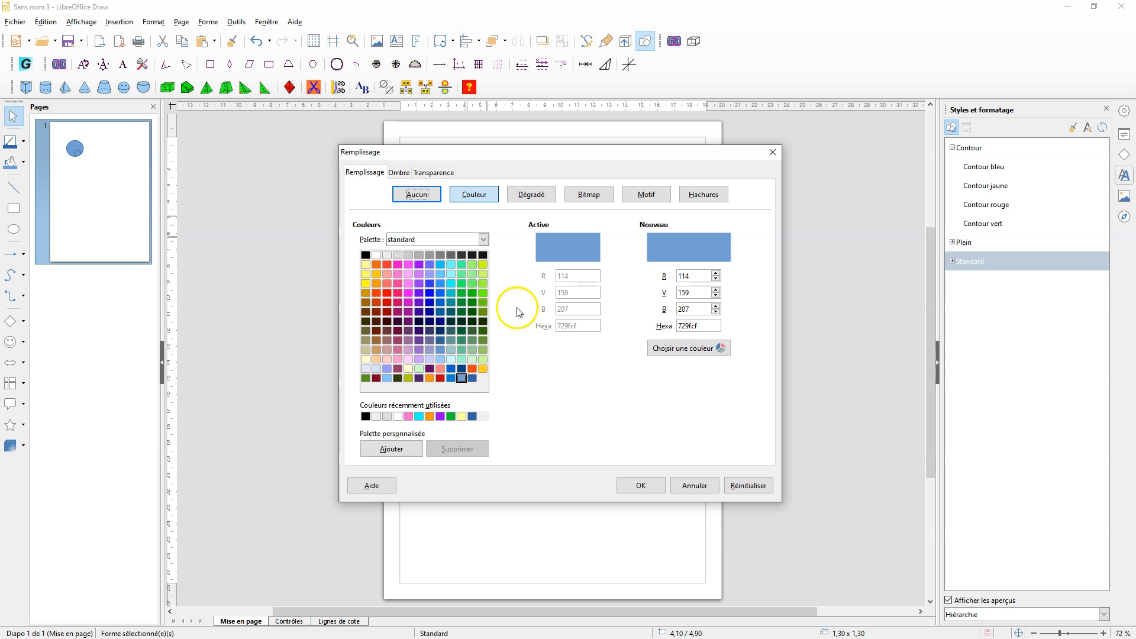
{"action": "left_click", "coordinate": [365, 255]}
{"action": "left_click", "coordinate": [648, 480]}
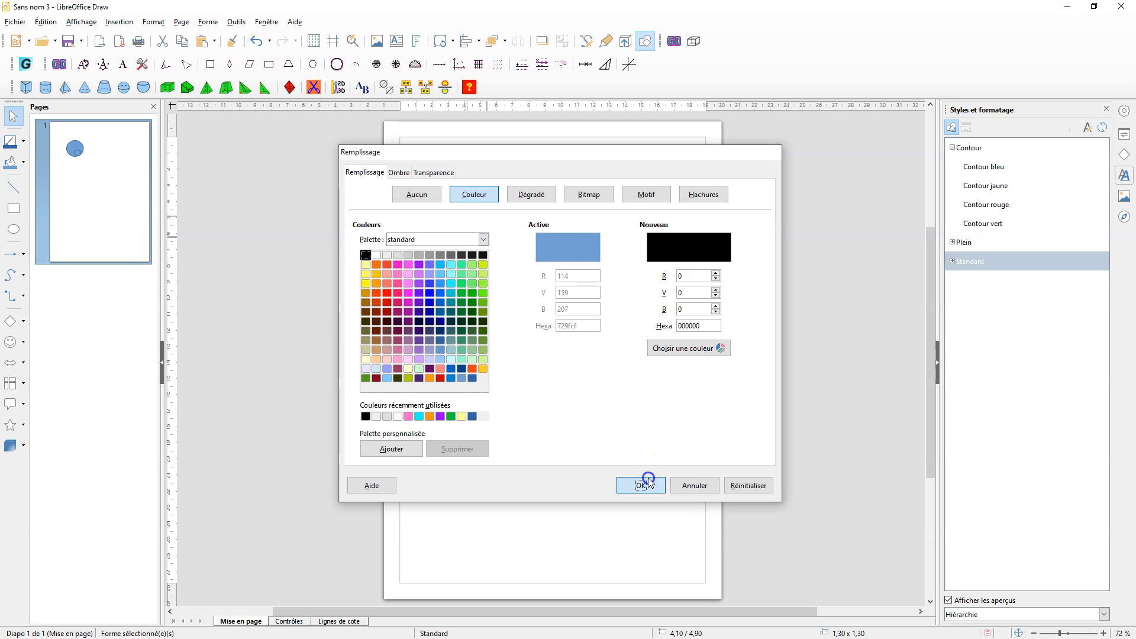
Duplicate the eye together with its pupil and place the copy just to the right of the original.
{"action": "left_click", "coordinate": [414, 176]}
{"action": "left_click_drag", "start_coordinate": [416, 176], "coordinate": [504, 248]}
{"action": "right_click", "coordinate": [478, 214]}
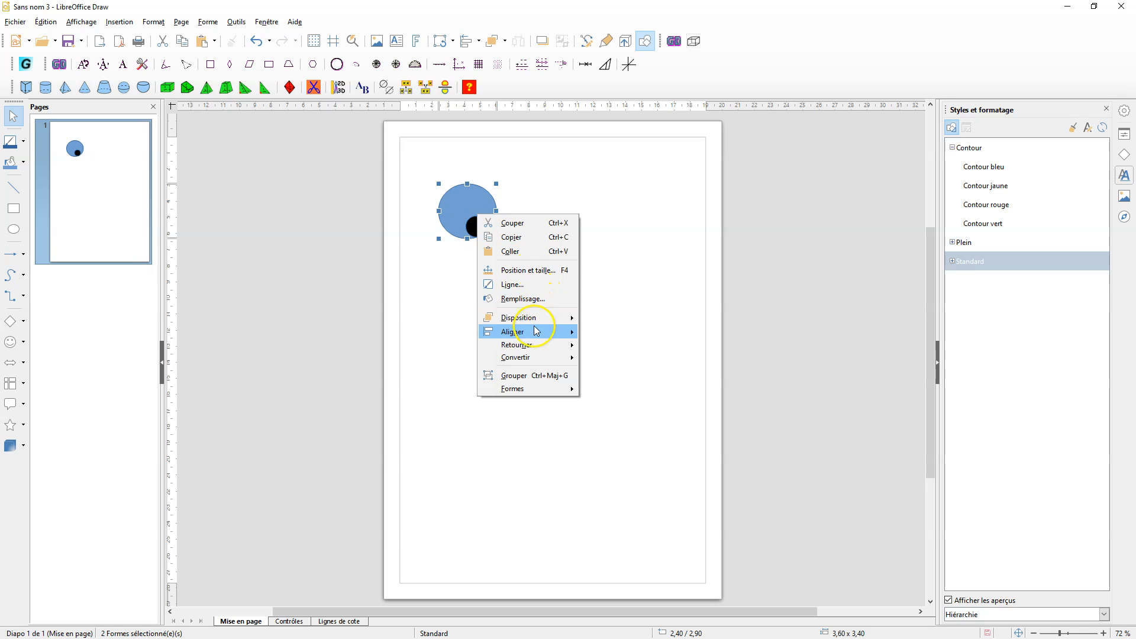
{"action": "left_click", "coordinate": [525, 237]}
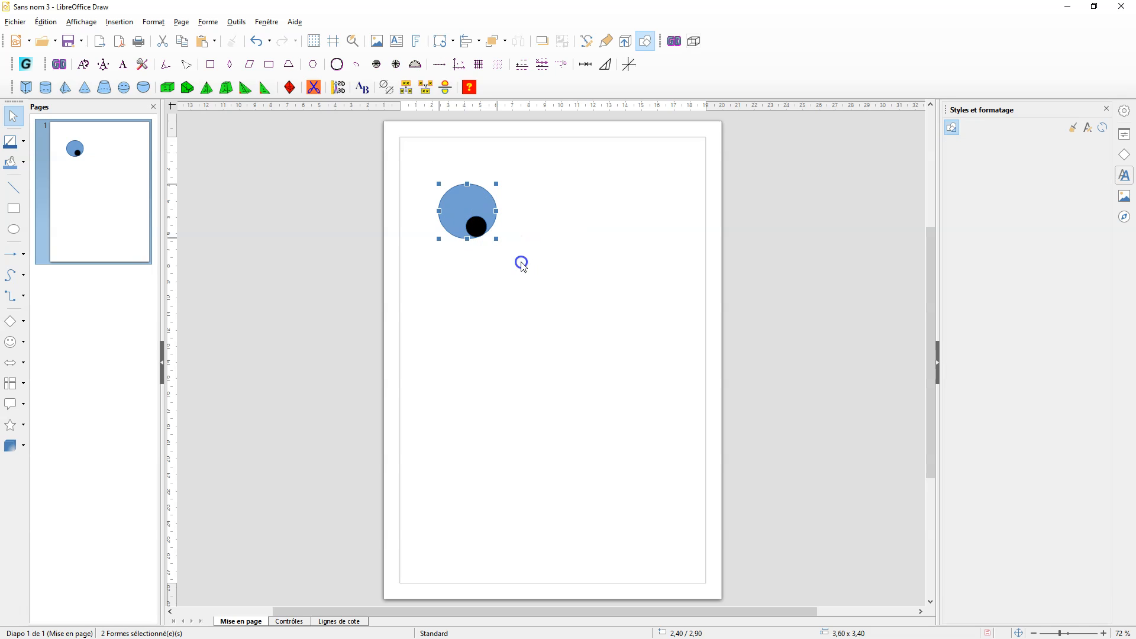
{"action": "left_click", "coordinate": [523, 264]}
{"action": "right_click", "coordinate": [522, 262]}
{"action": "left_click", "coordinate": [572, 300]}
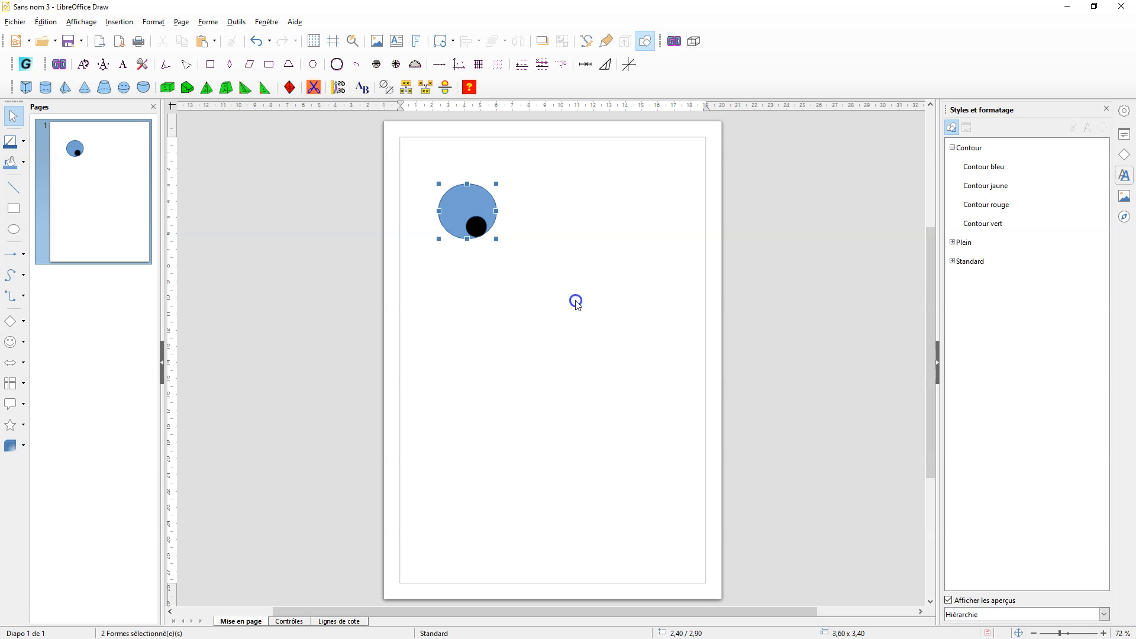
{"action": "left_click_drag", "start_coordinate": [464, 213], "coordinate": [533, 213]}
{"action": "left_click", "coordinate": [545, 355]}
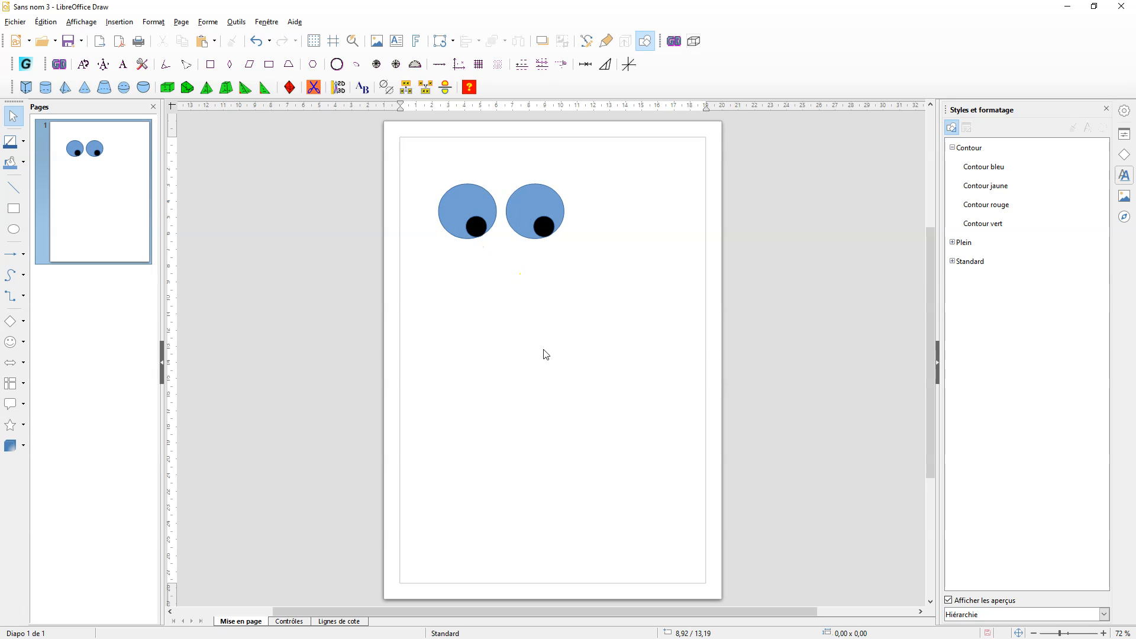
Capture the screen region around the two drawn eyes and copy the capture to the clipboard.
{"action": "key", "text": "Print"}
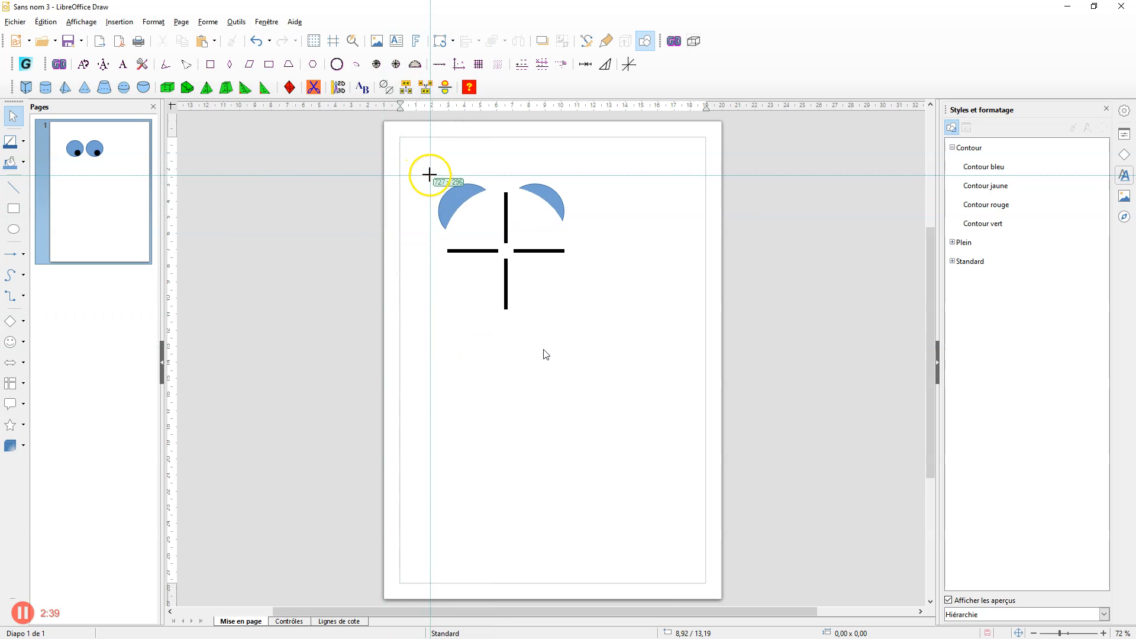
{"action": "left_click_drag", "start_coordinate": [430, 175], "coordinate": [578, 249]}
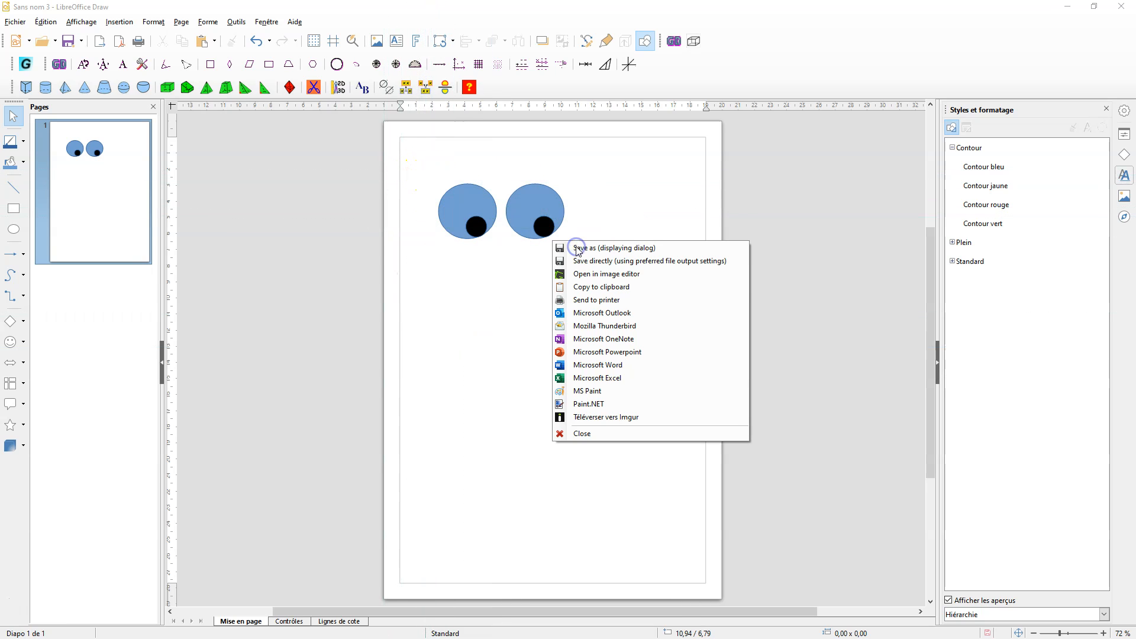
{"action": "left_click", "coordinate": [605, 290]}
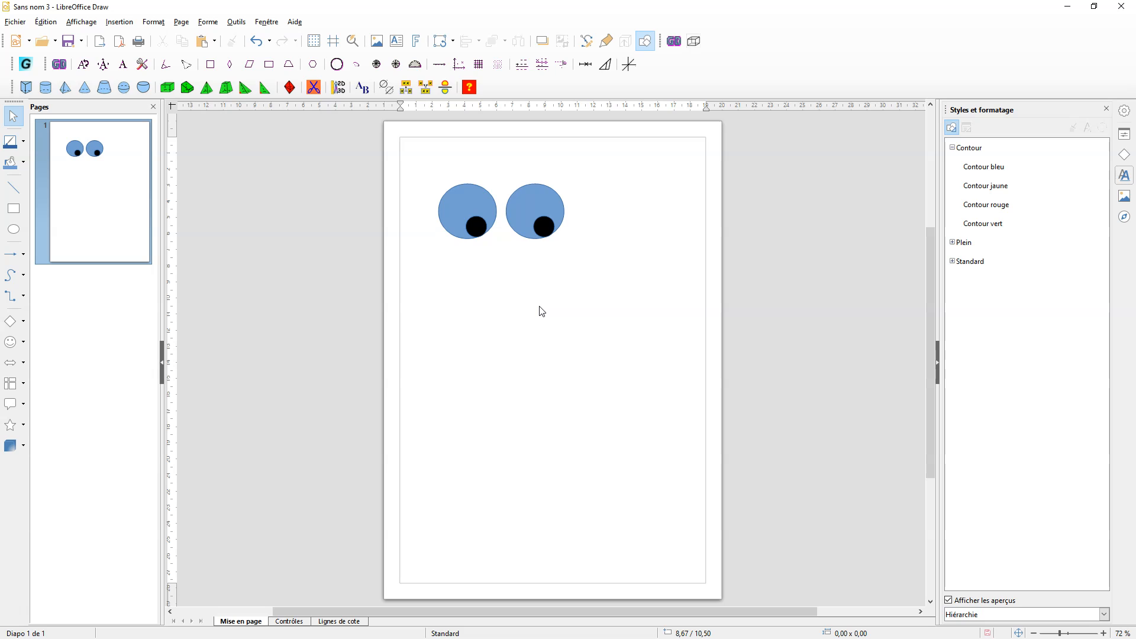
Copy both drawn eyes with their pupils to the clipboard and close the drawing to return to the worksheet.
{"action": "left_click_drag", "start_coordinate": [591, 266], "coordinate": [427, 166]}
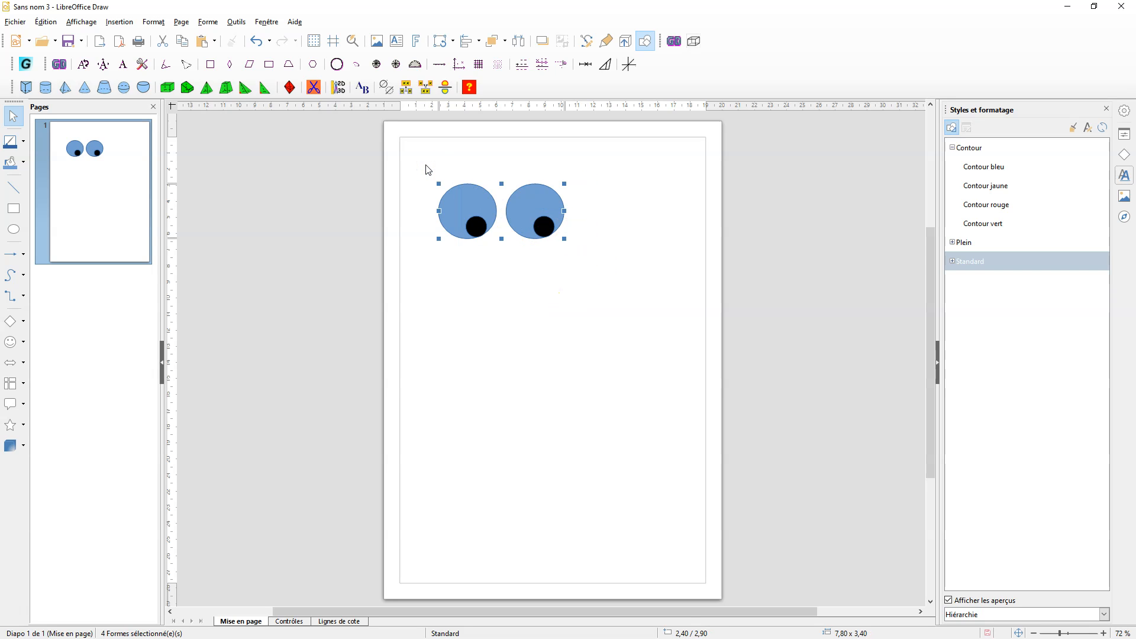
{"action": "right_click", "coordinate": [459, 192]}
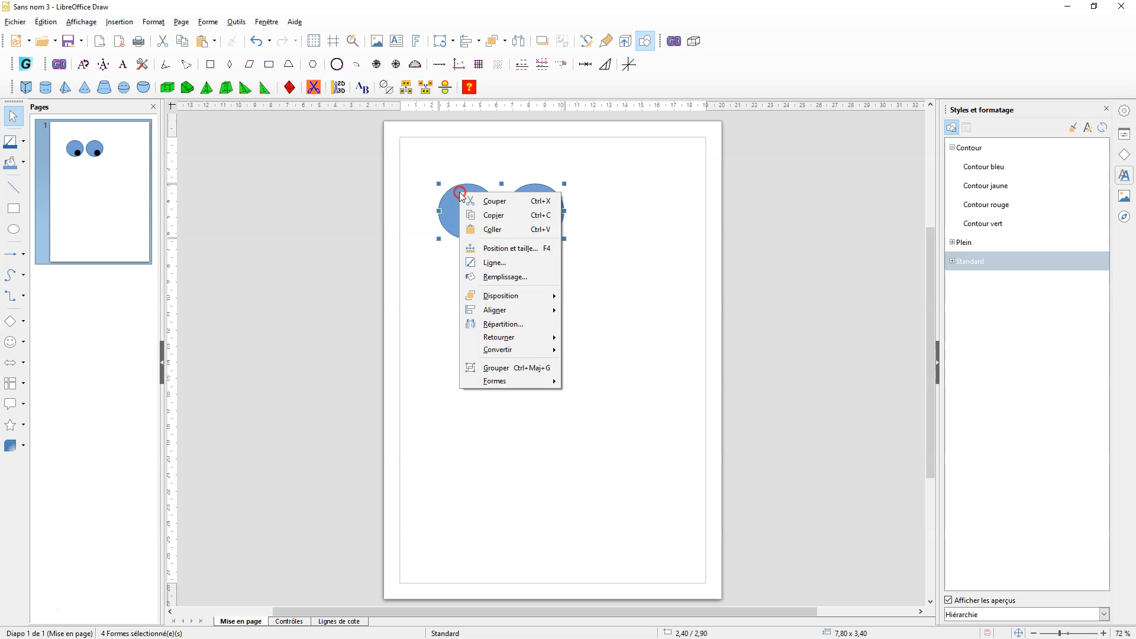
{"action": "left_click", "coordinate": [505, 217]}
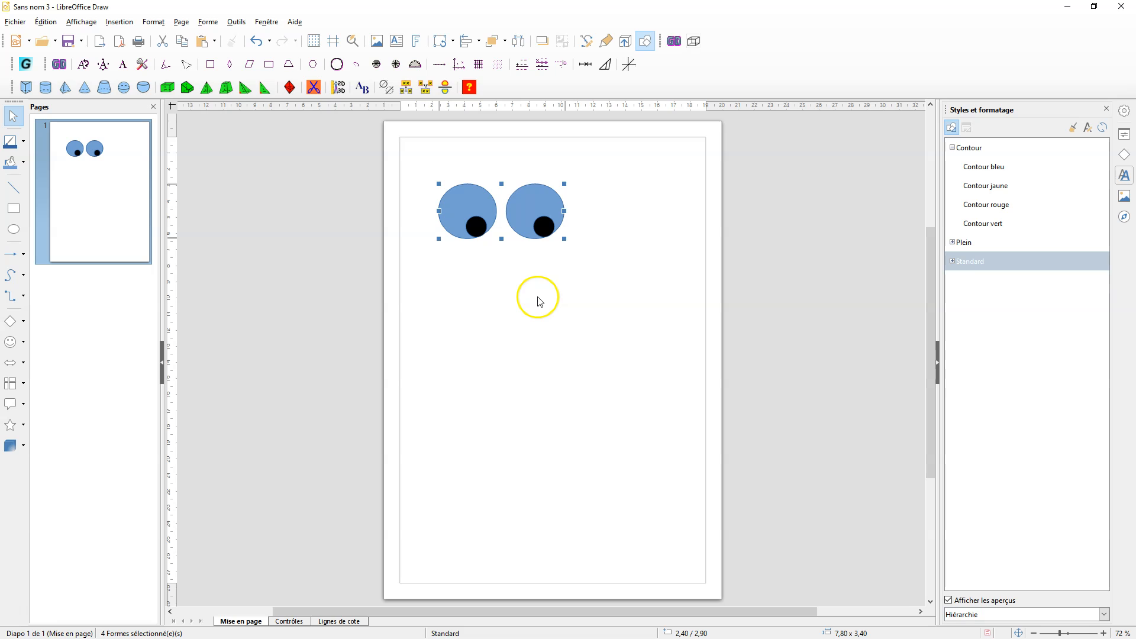
{"action": "left_click", "coordinate": [1121, 7]}
{"action": "left_click", "coordinate": [584, 350]}
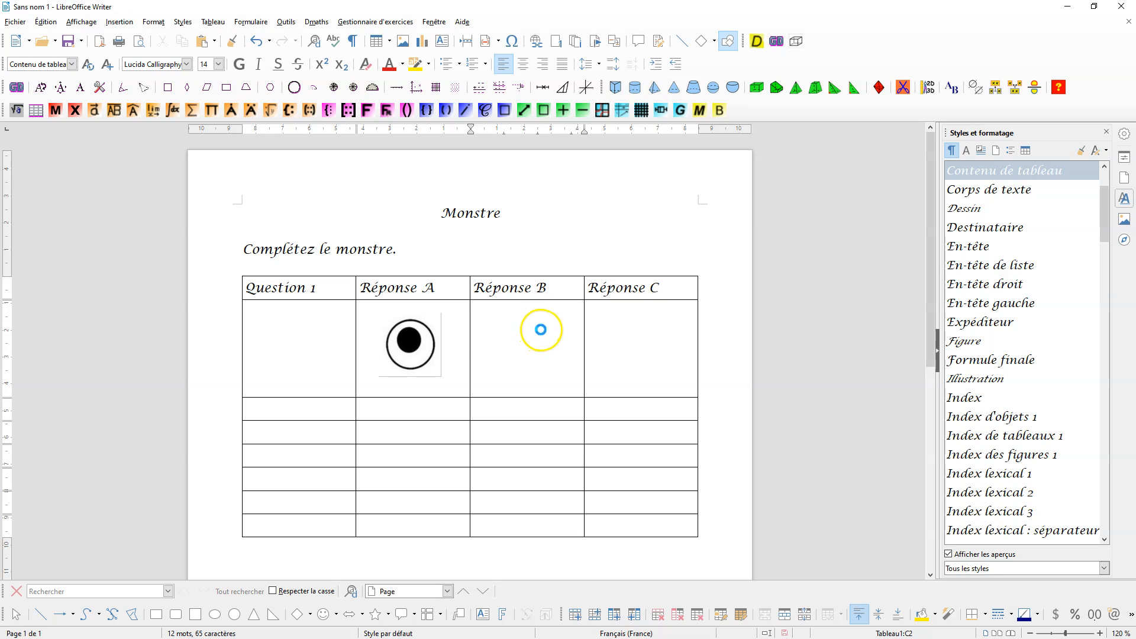
Paste the two blue eyes into the cell under Réponse B and shrink them to fit the cell's width.
{"action": "key", "text": "ctrl+v"}
{"action": "left_click_drag", "start_coordinate": [680, 394], "coordinate": [564, 355]}
{"action": "left_click", "coordinate": [768, 348]}
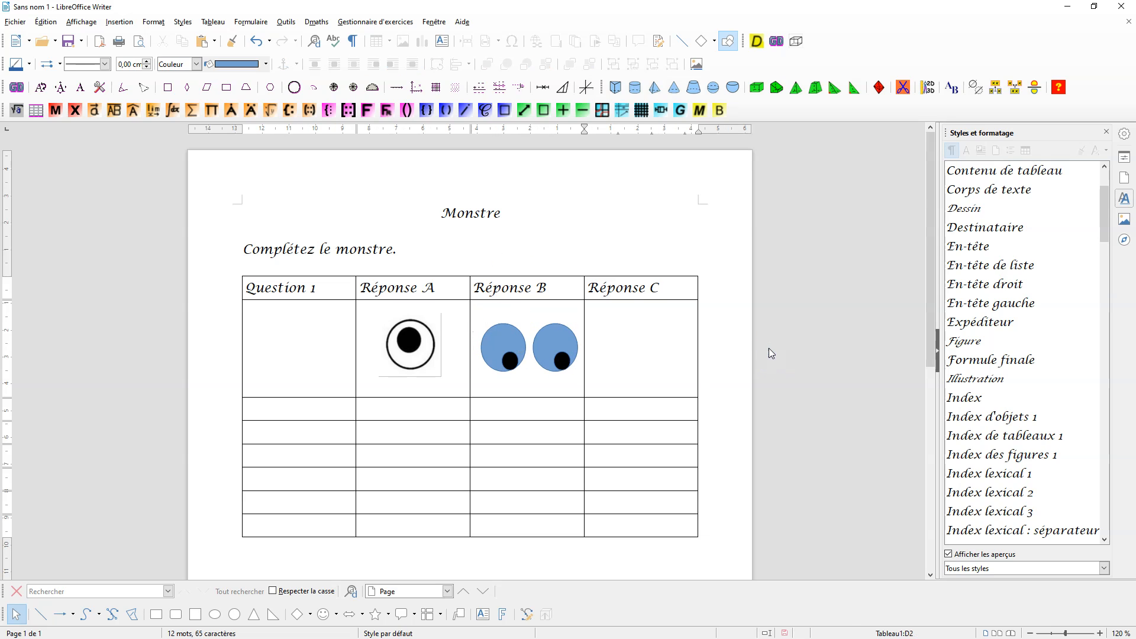
{"action": "left_click", "coordinate": [16, 22]}
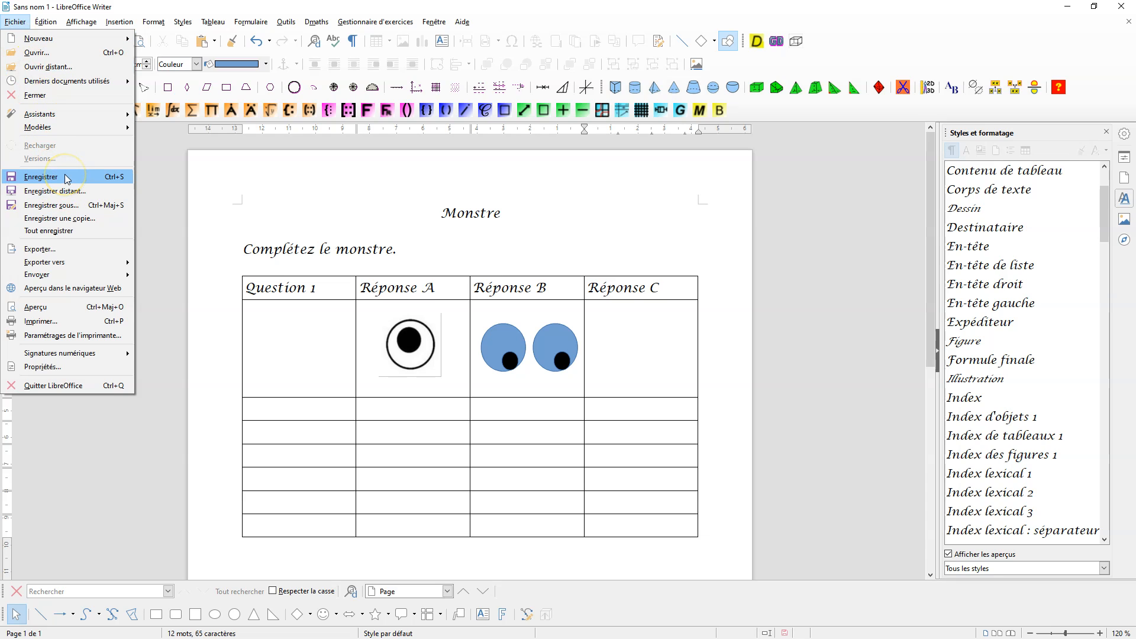
{"action": "left_click", "coordinate": [577, 253]}
{"action": "left_click", "coordinate": [621, 332]}
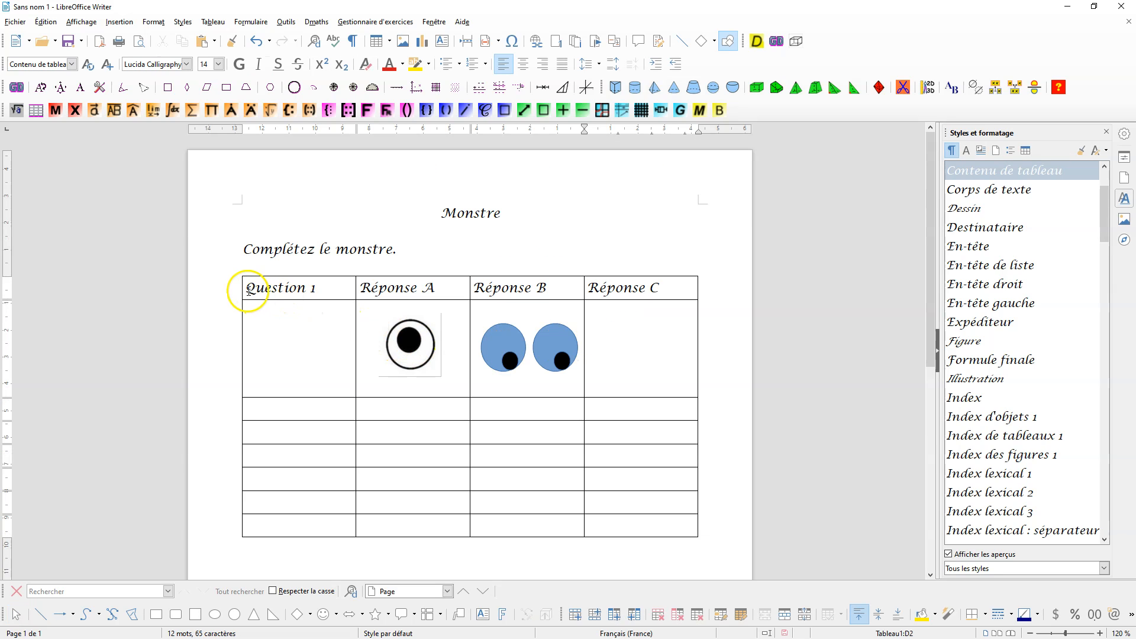
Give the cells of the Question 1 header row a light grey background (hex eeeeee).
{"action": "left_click_drag", "start_coordinate": [247, 288], "coordinate": [608, 280]}
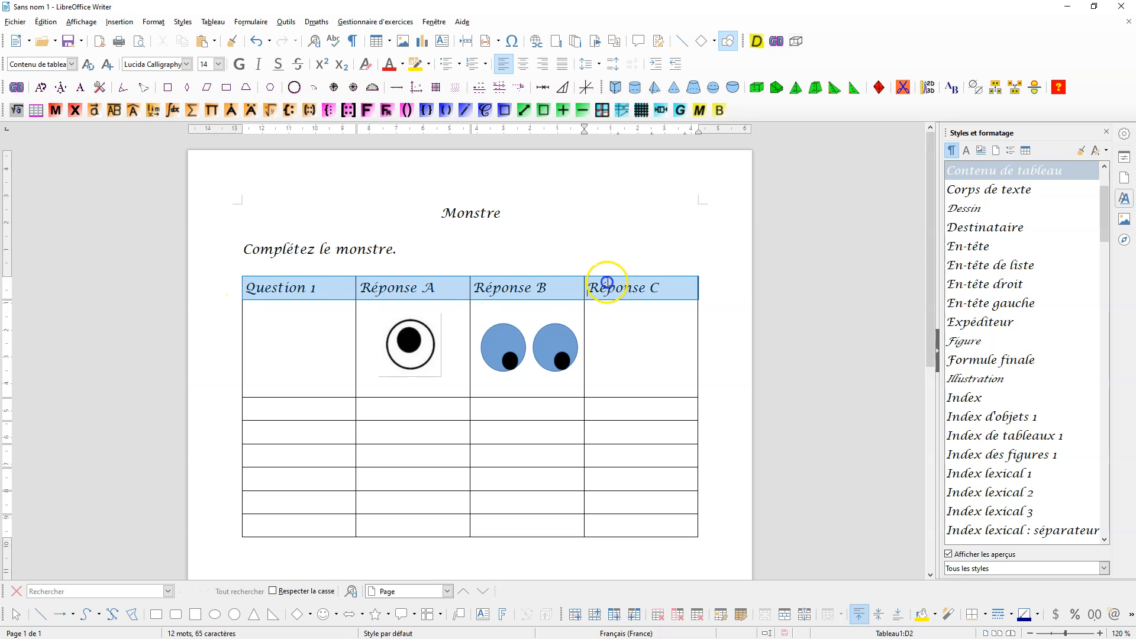
{"action": "right_click", "coordinate": [625, 284]}
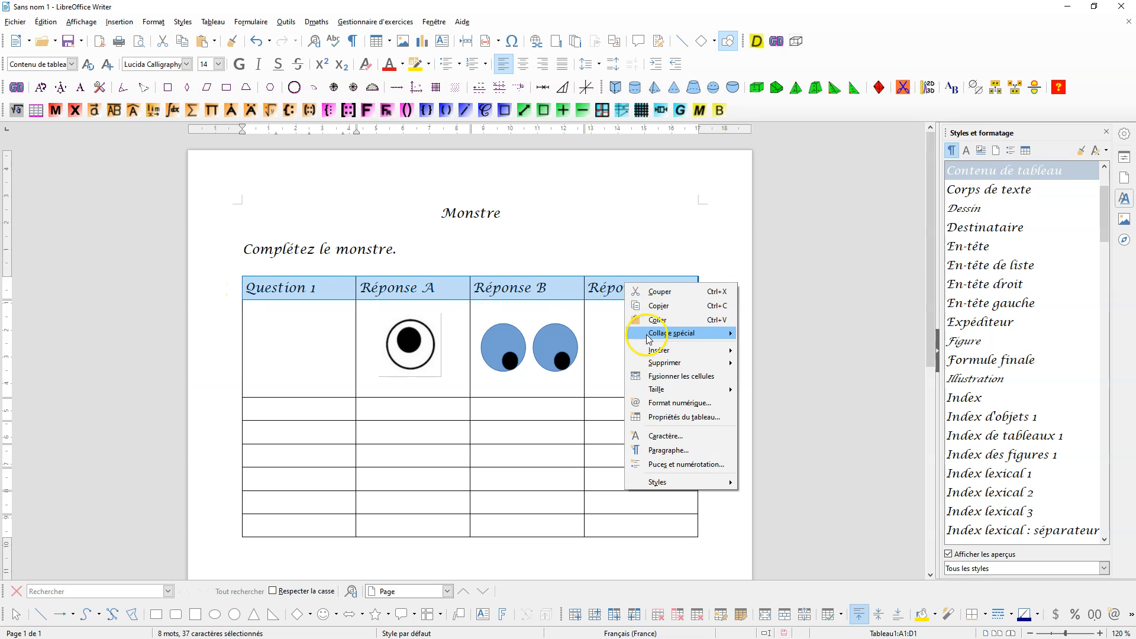
{"action": "left_click", "coordinate": [671, 418]}
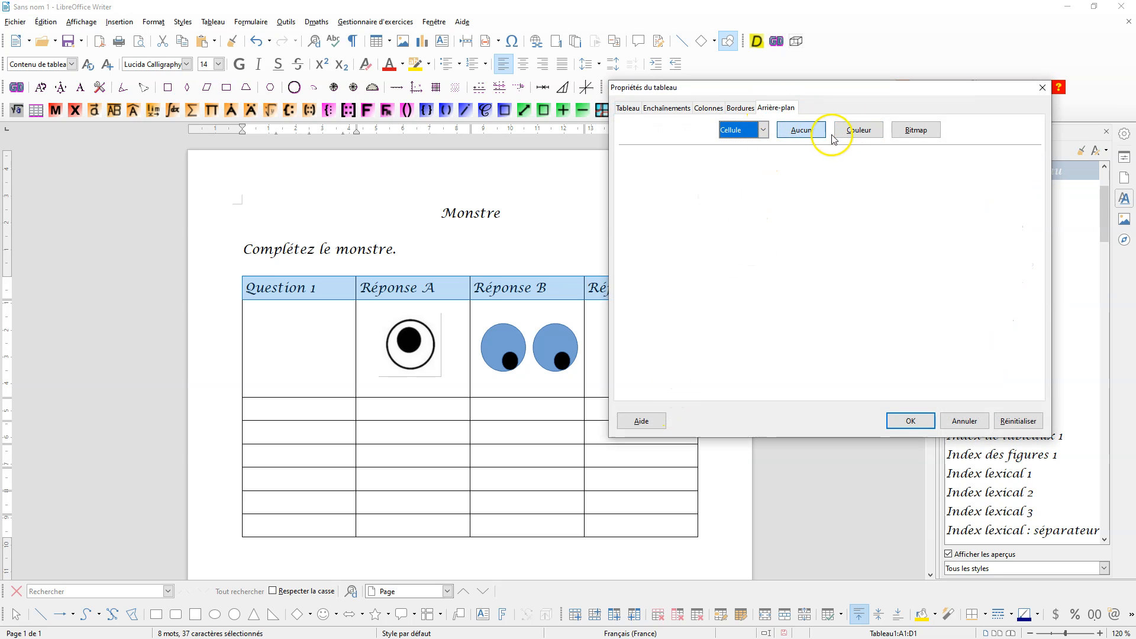
{"action": "left_click", "coordinate": [855, 131]}
{"action": "left_click", "coordinate": [662, 191]}
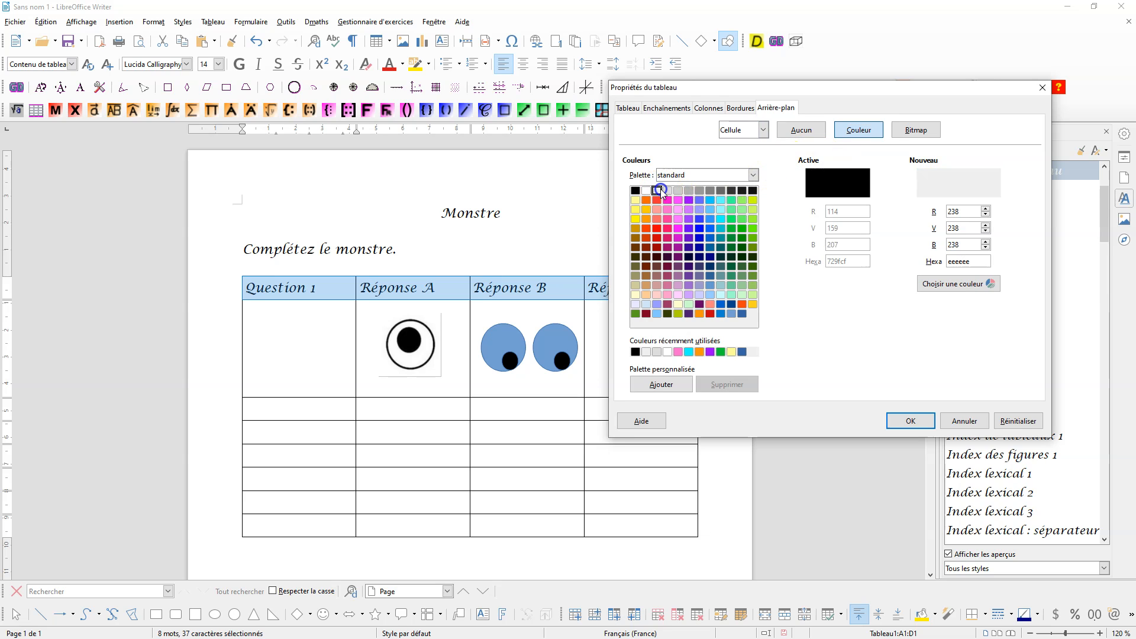
{"action": "left_click", "coordinate": [908, 420]}
Make the inner horizontal border between the header row and the picture row white.
{"action": "left_click_drag", "start_coordinate": [335, 305], "coordinate": [612, 362]}
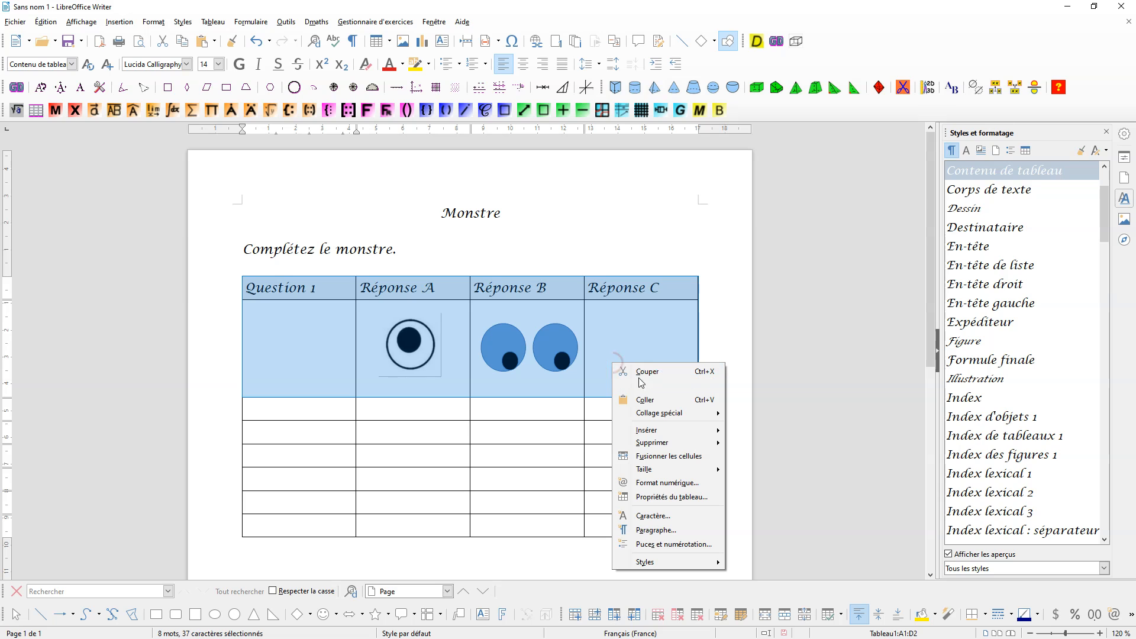
{"action": "left_click", "coordinate": [678, 503]}
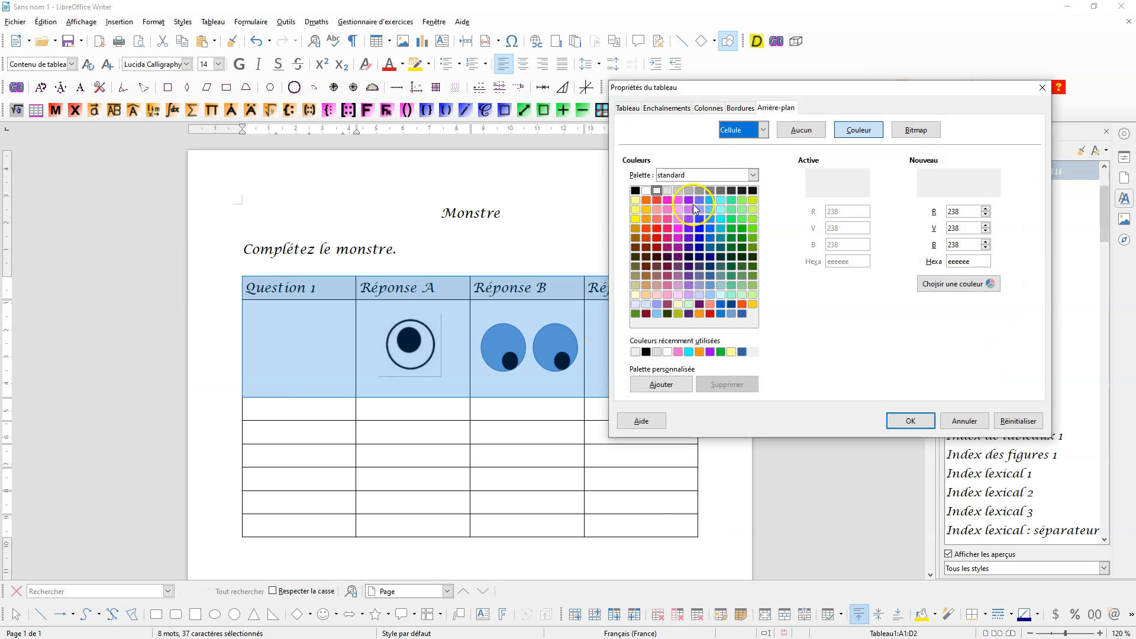
{"action": "left_click", "coordinate": [744, 109]}
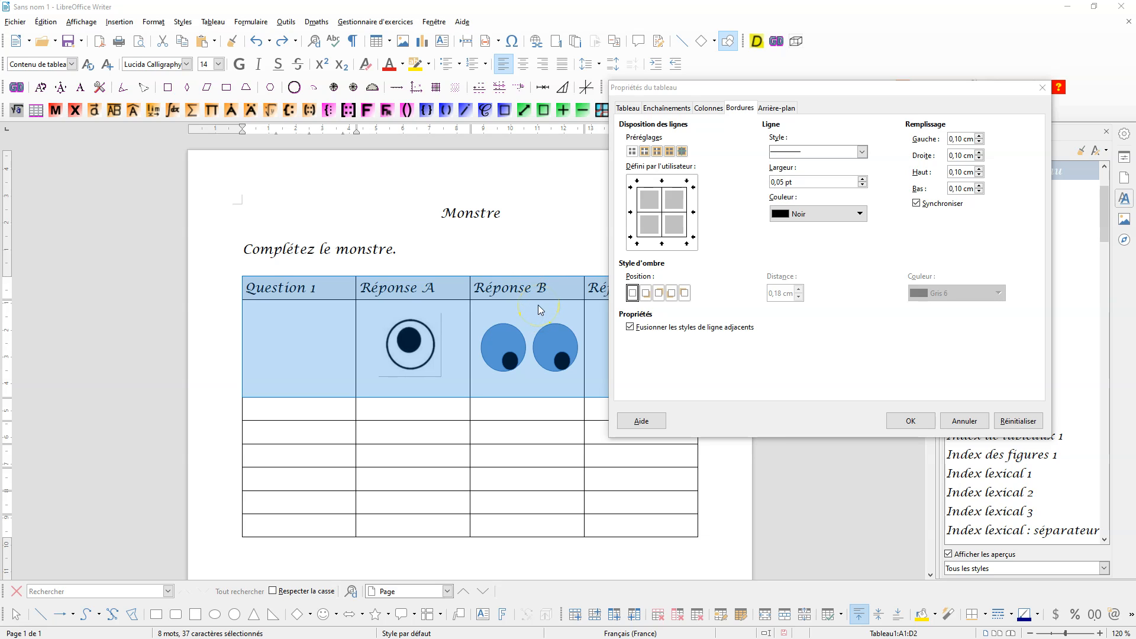
{"action": "left_click", "coordinate": [680, 216]}
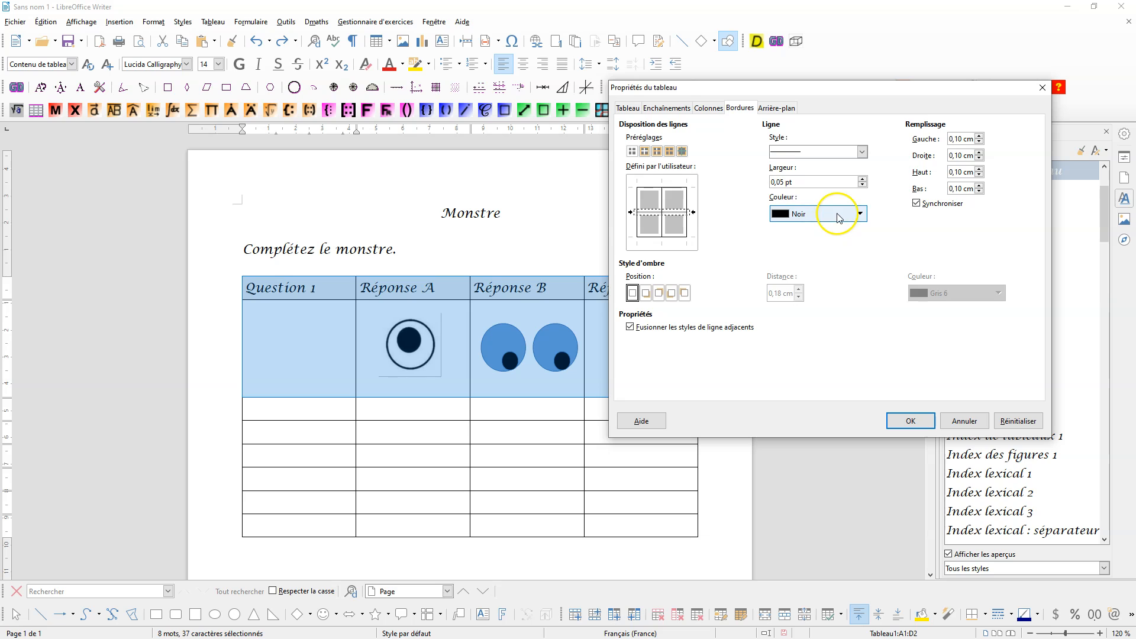
{"action": "left_click", "coordinate": [830, 214]}
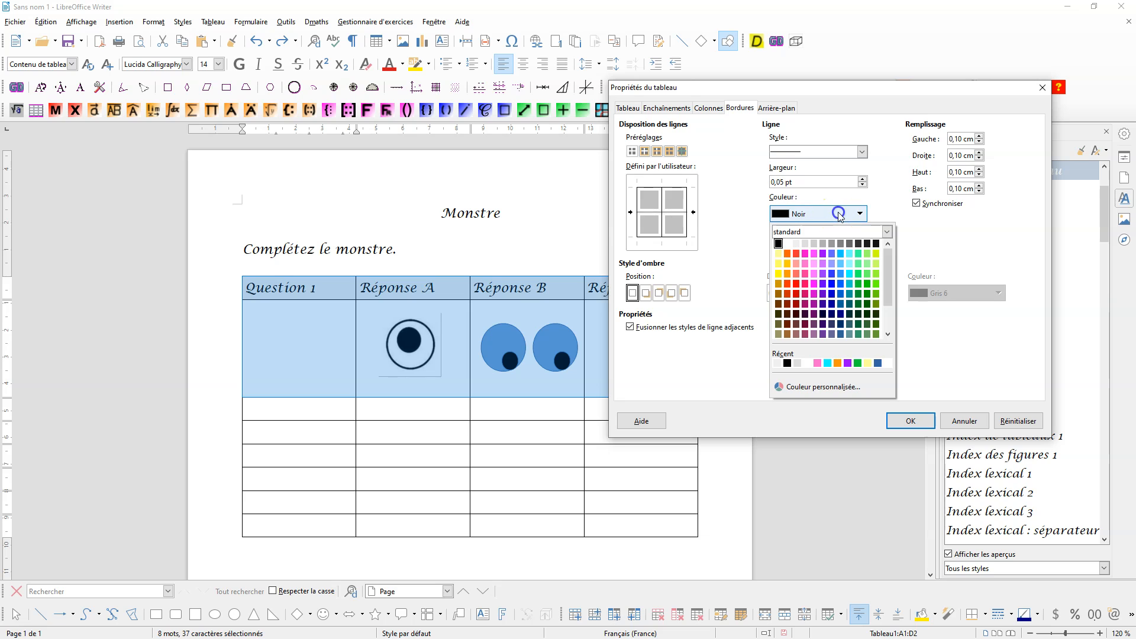
{"action": "left_click", "coordinate": [787, 243]}
{"action": "left_click", "coordinate": [905, 418]}
{"action": "left_click", "coordinate": [533, 455]}
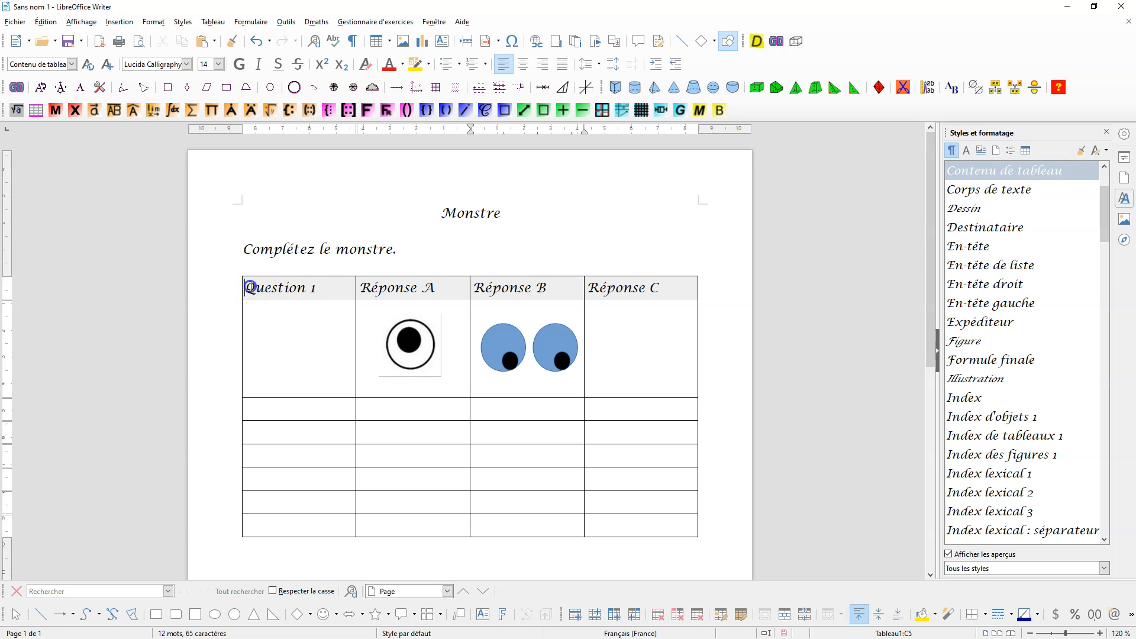
Copy the first two table rows and paste them into the table starting at the third row.
{"action": "left_click_drag", "start_coordinate": [254, 289], "coordinate": [656, 320]}
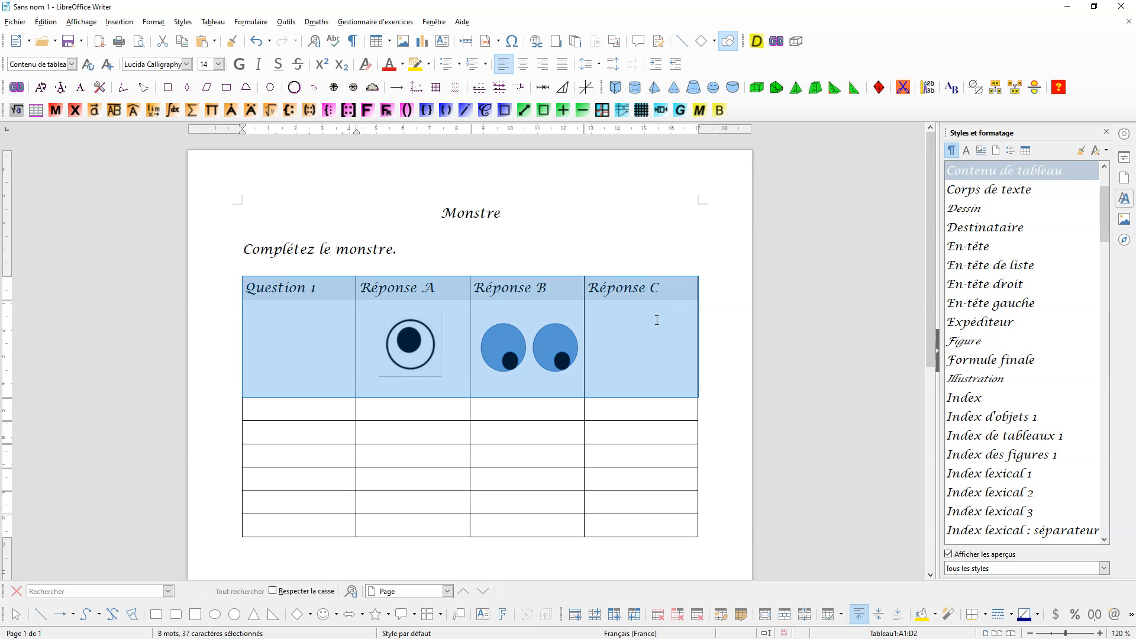
{"action": "right_click", "coordinate": [657, 323]}
{"action": "left_click", "coordinate": [693, 340]}
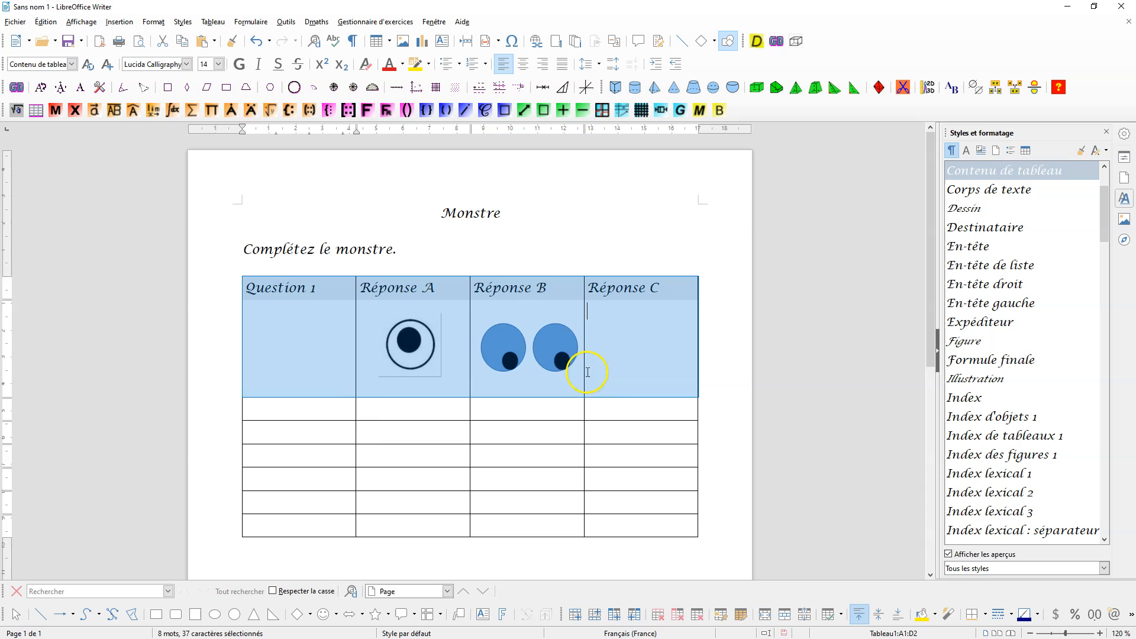
{"action": "left_click", "coordinate": [331, 415]}
{"action": "right_click", "coordinate": [333, 415]}
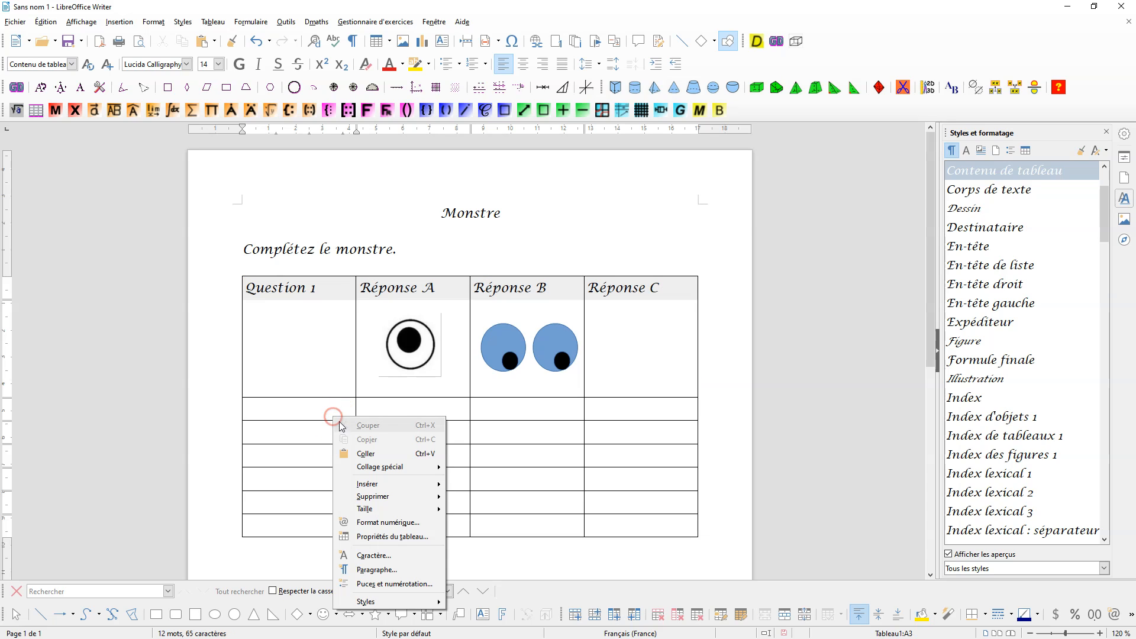
{"action": "left_click", "coordinate": [365, 455]}
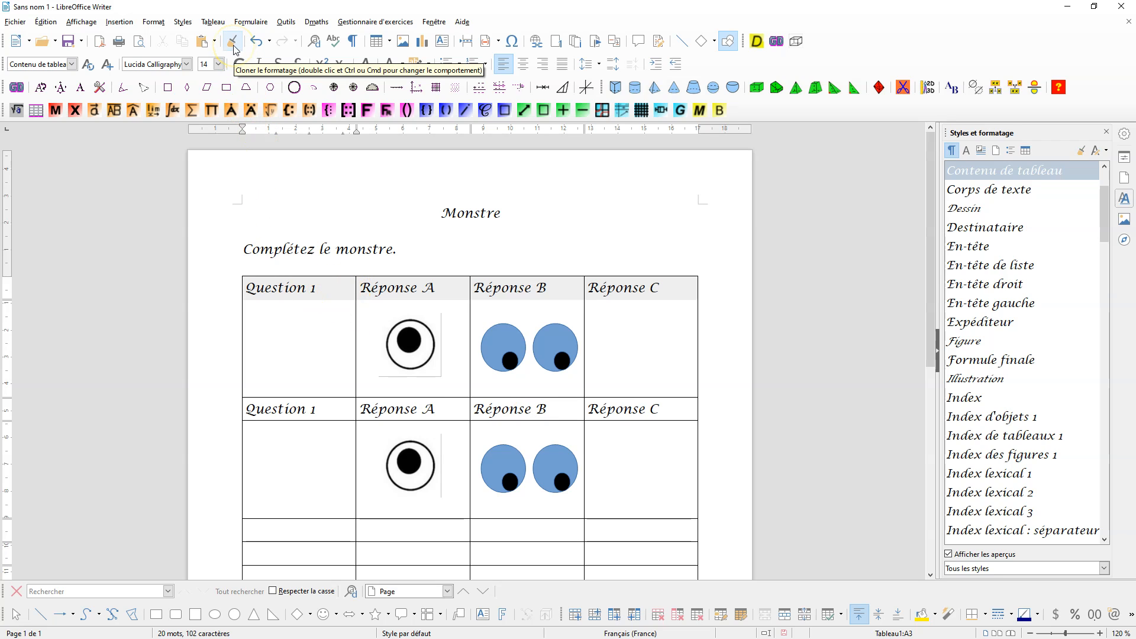
Clone the first header row's formatting onto the pasted Question 1 header row.
{"action": "left_click_drag", "start_coordinate": [248, 286], "coordinate": [647, 286]}
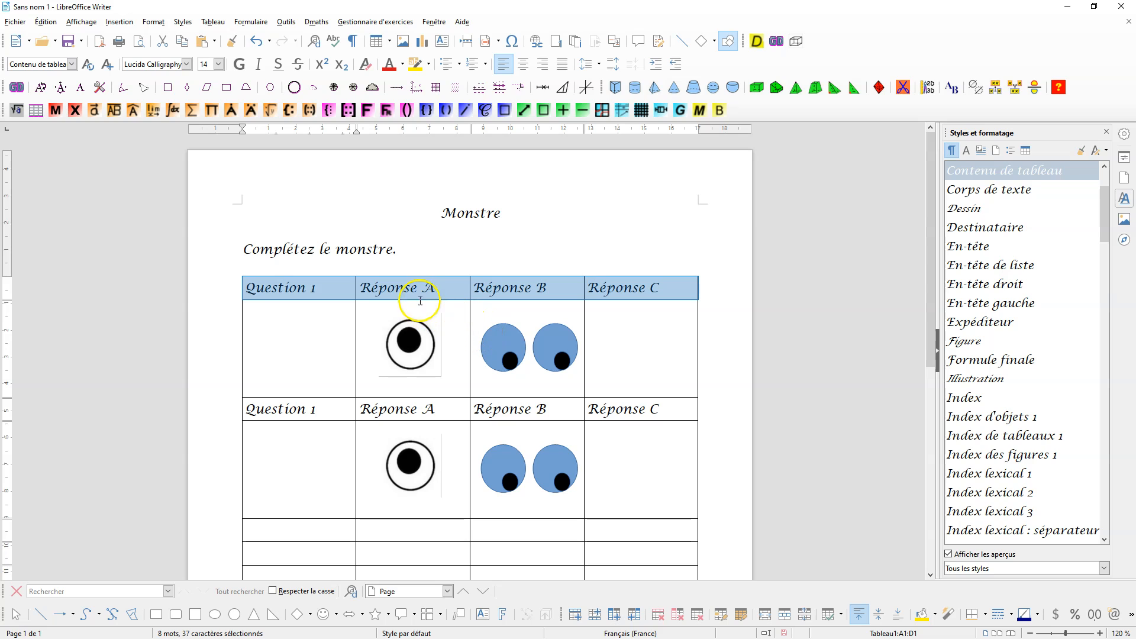
{"action": "left_click", "coordinate": [234, 44]}
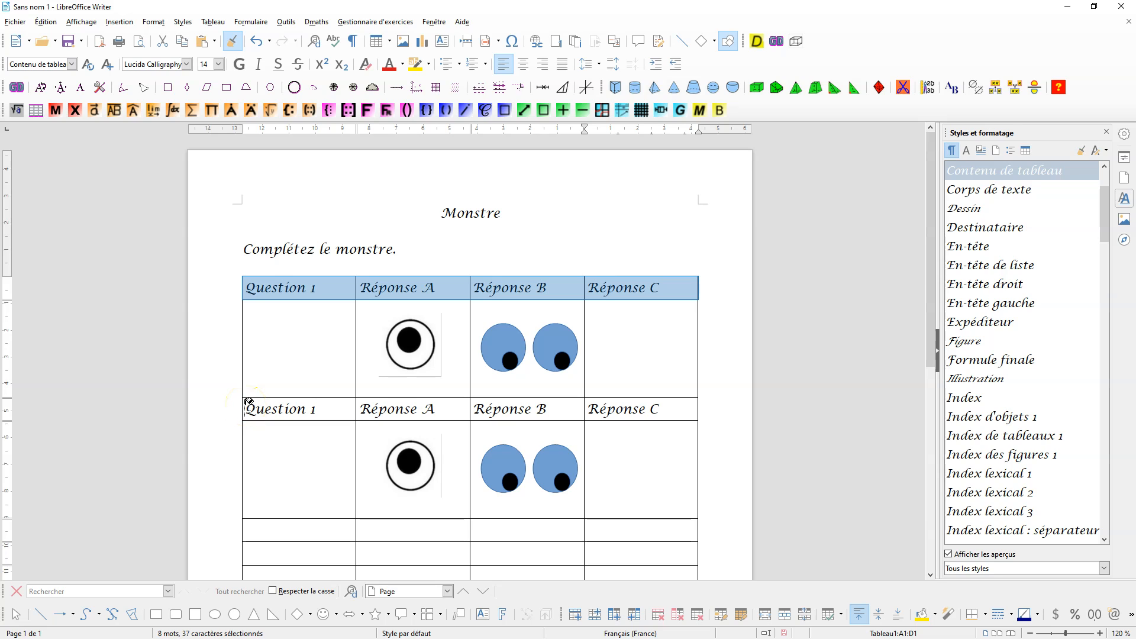
{"action": "mouse_move", "coordinate": [248, 402]}
{"action": "left_mouse_down"}
{"action": "mouse_move", "coordinate": [674, 406]}
{"action": "mouse_move", "coordinate": [642, 433]}
{"action": "left_mouse_up"}
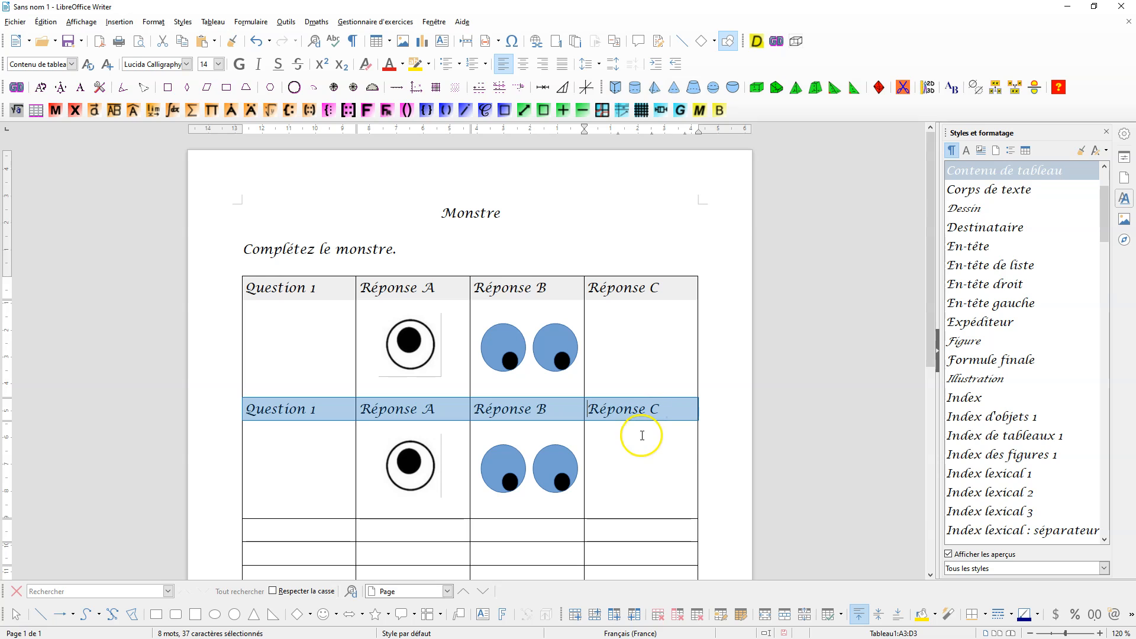
{"action": "scroll", "coordinate": [212, 475], "scroll_direction": "down", "scroll_amount": 3}
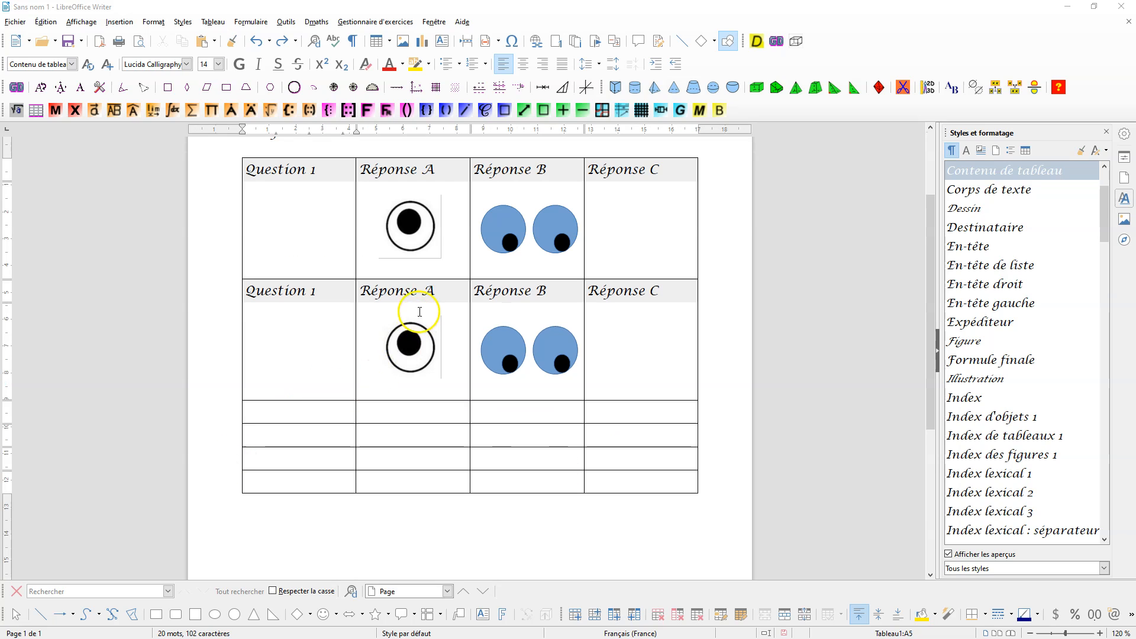
{"action": "left_click", "coordinate": [417, 289]}
{"action": "scroll", "coordinate": [469, 308], "scroll_direction": "up", "scroll_amount": 3}
{"action": "left_click_drag", "start_coordinate": [329, 411], "coordinate": [597, 412]}
{"action": "left_click", "coordinate": [633, 432]}
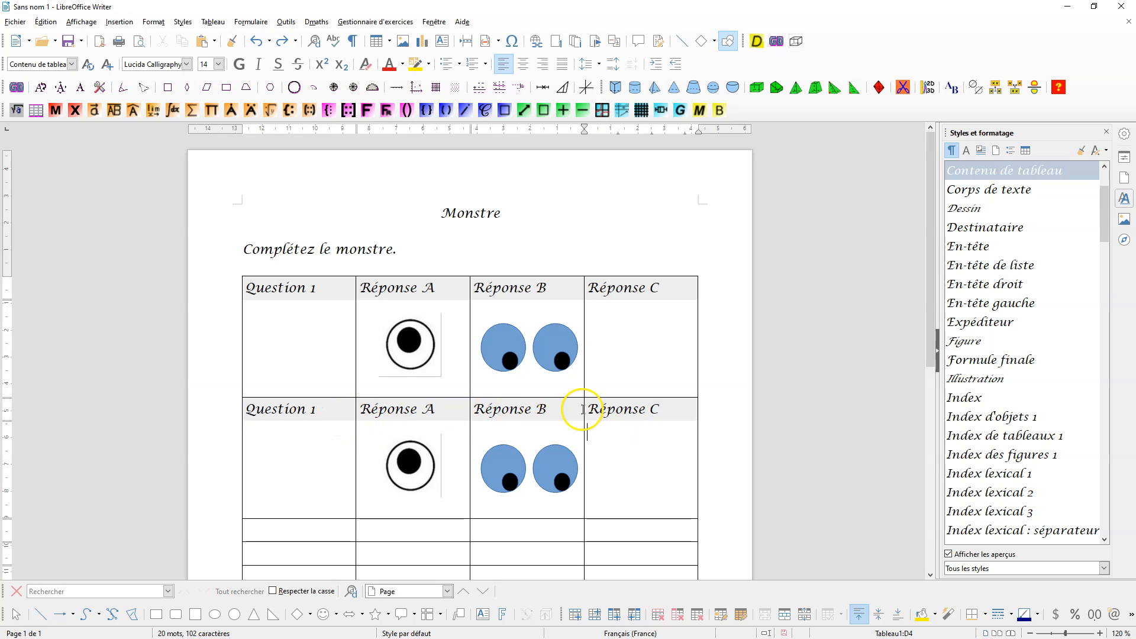
Clone the second header row's formatting onto the fifth and seventh table rows.
{"action": "scroll", "coordinate": [665, 436], "scroll_direction": "down", "scroll_amount": 3}
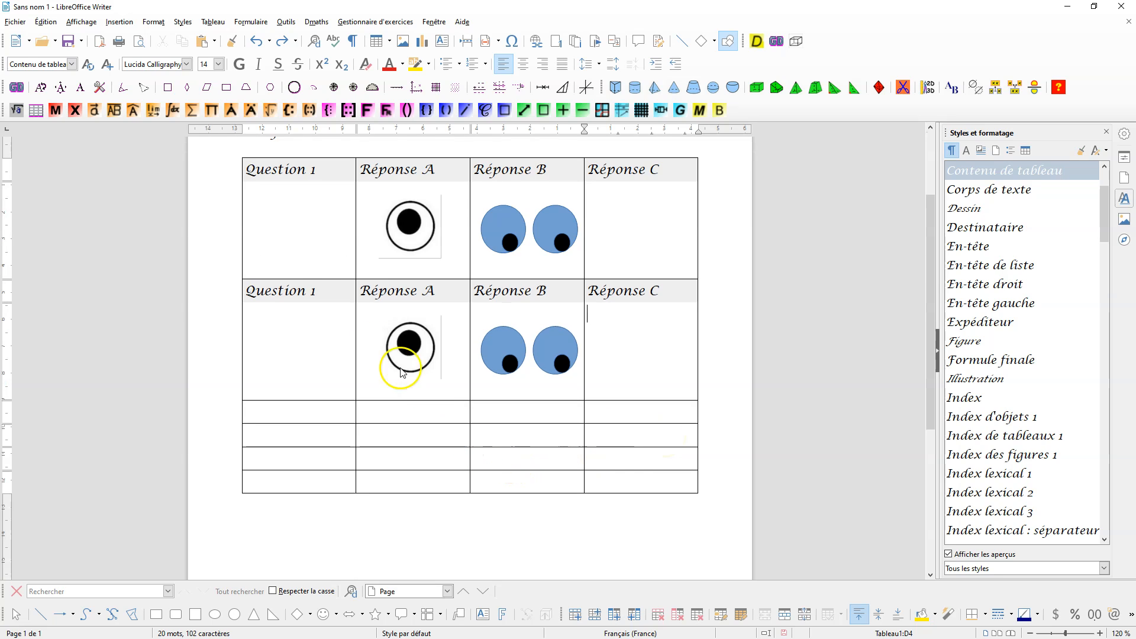
{"action": "left_click_drag", "start_coordinate": [293, 292], "coordinate": [620, 290]}
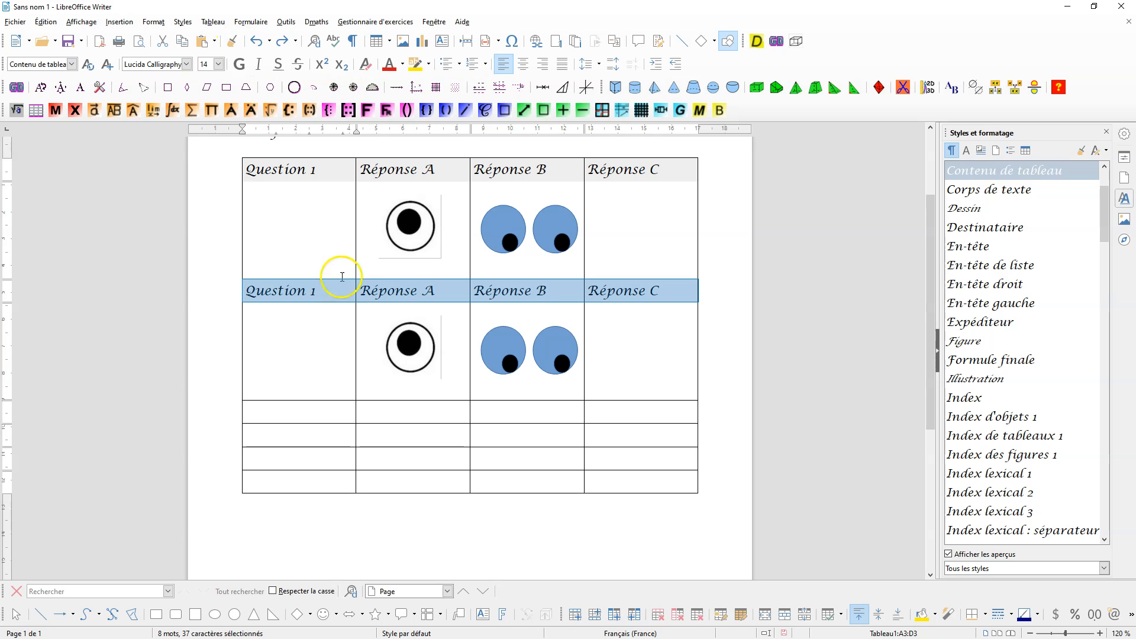
{"action": "left_click_drag", "start_coordinate": [290, 407], "coordinate": [614, 409]}
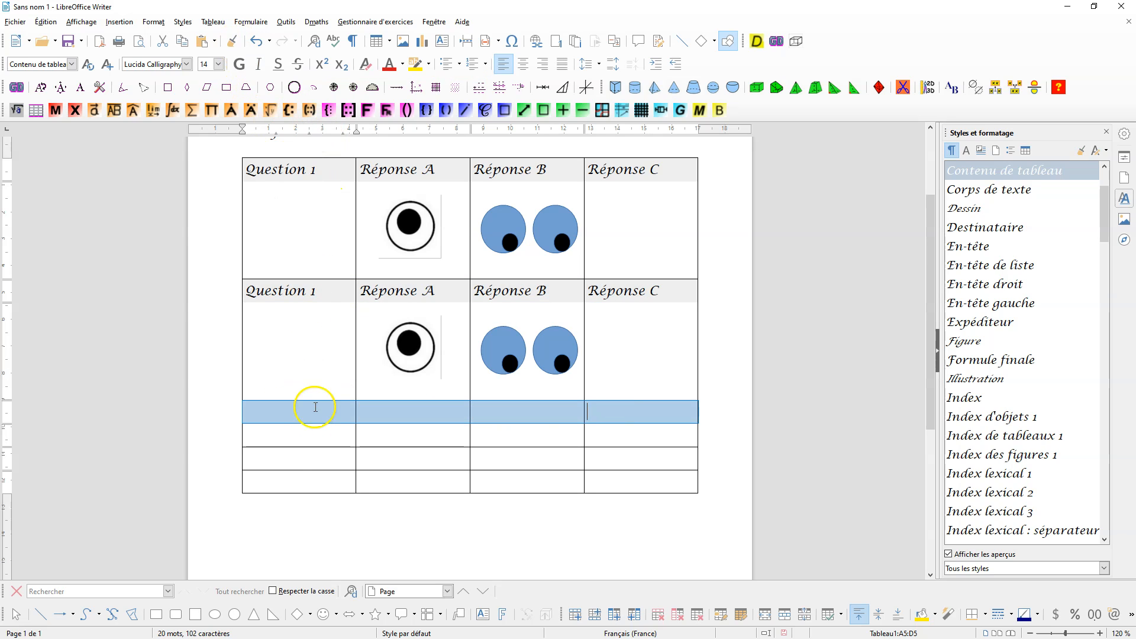
{"action": "left_click_drag", "start_coordinate": [270, 456], "coordinate": [621, 456]}
{"action": "left_click", "coordinate": [523, 515]}
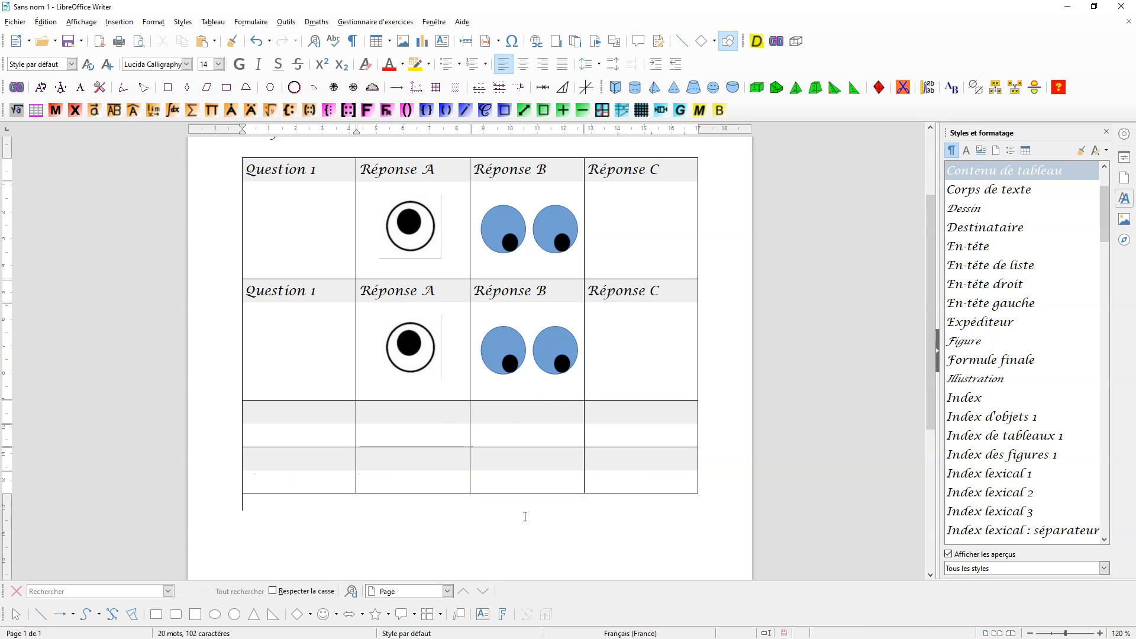
Undo the cloned formatting of the fifth and seventh rows and redo both changes.
{"action": "key", "text": "ctrl+z"}
{"action": "key", "text": "ctrl+z"}
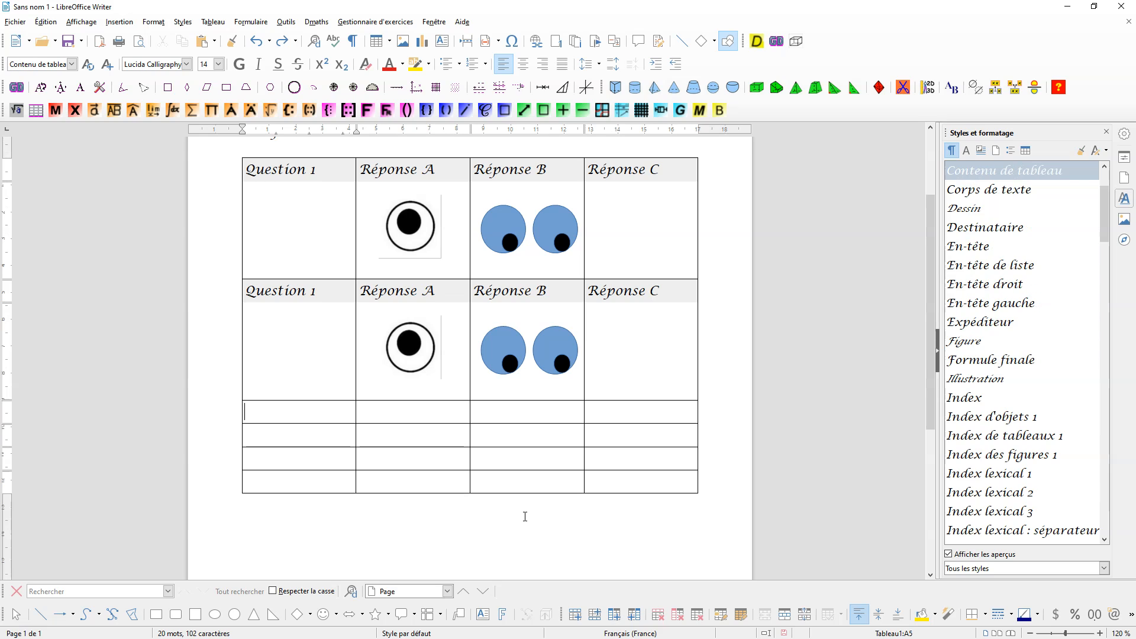
{"action": "key", "text": "ctrl+y"}
{"action": "key", "text": "ctrl+y"}
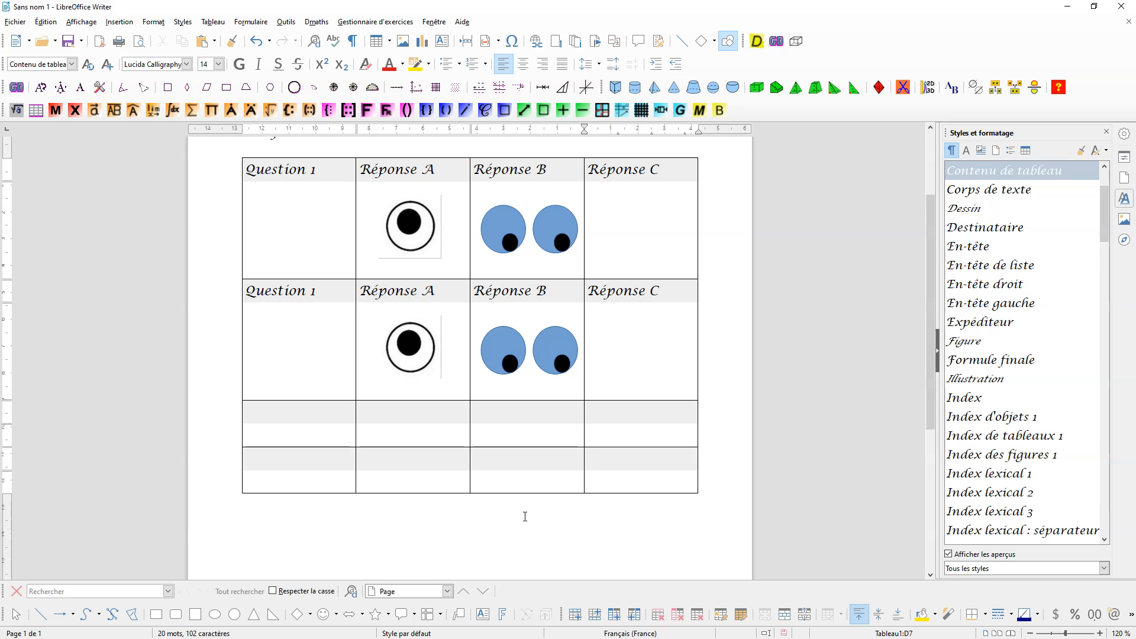
Undo only the seventh row's cloned formatting and restore it.
{"action": "left_click", "coordinate": [51, 21]}
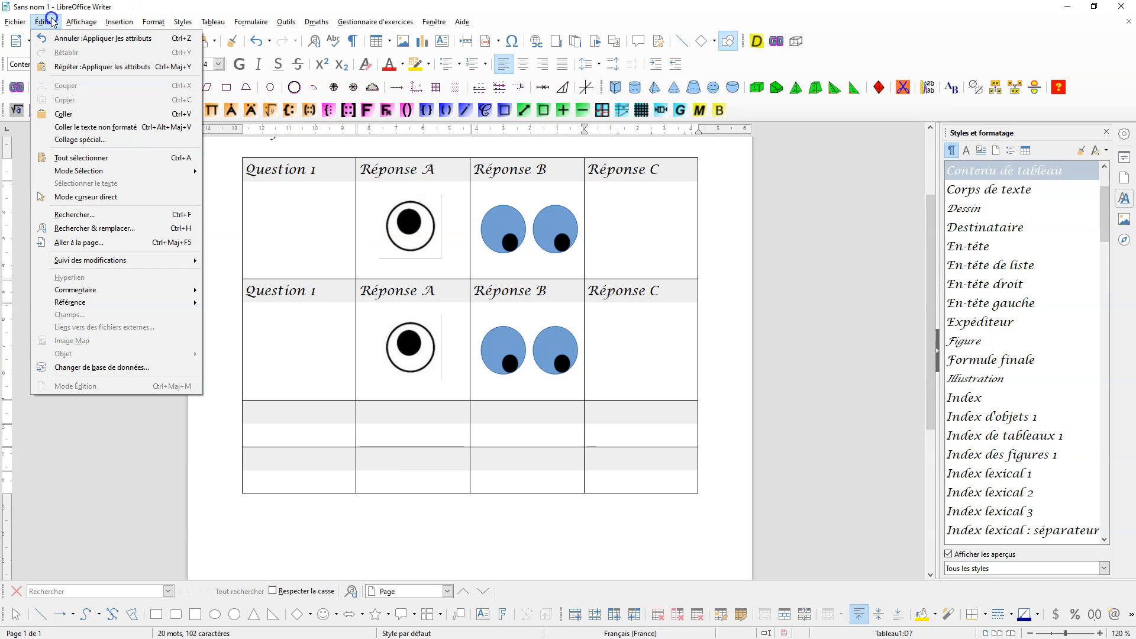
{"action": "left_click", "coordinate": [60, 38]}
{"action": "left_click", "coordinate": [45, 21]}
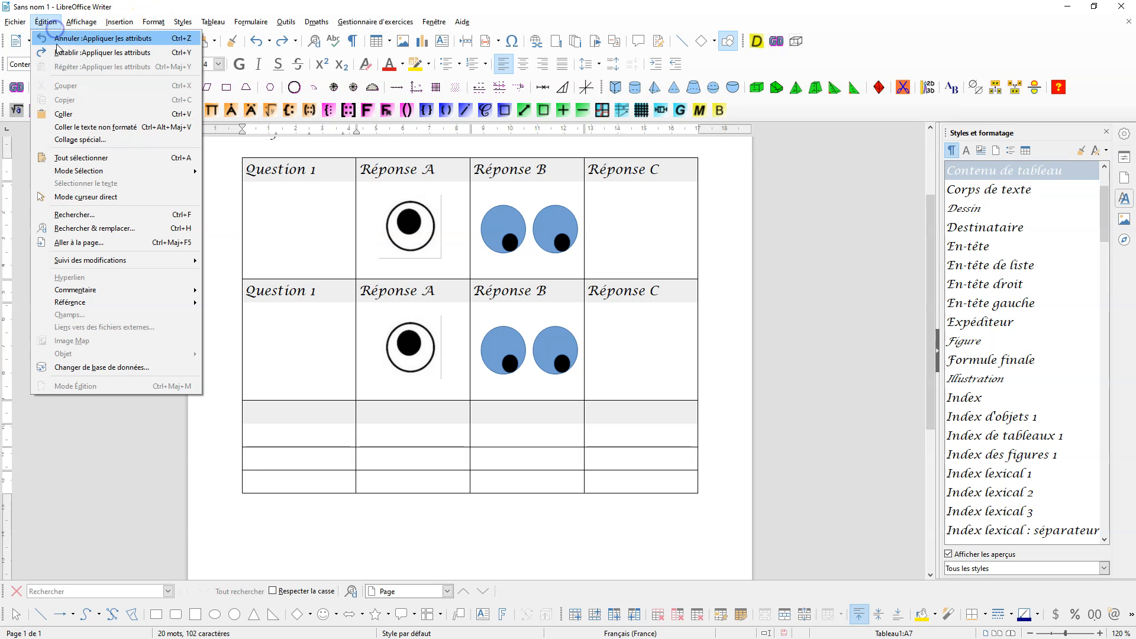
{"action": "left_click", "coordinate": [60, 52]}
{"action": "left_click", "coordinate": [398, 480]}
{"action": "scroll", "coordinate": [405, 483], "scroll_direction": "up", "scroll_amount": 3}
{"action": "scroll", "coordinate": [405, 482], "scroll_direction": "down", "scroll_amount": 3}
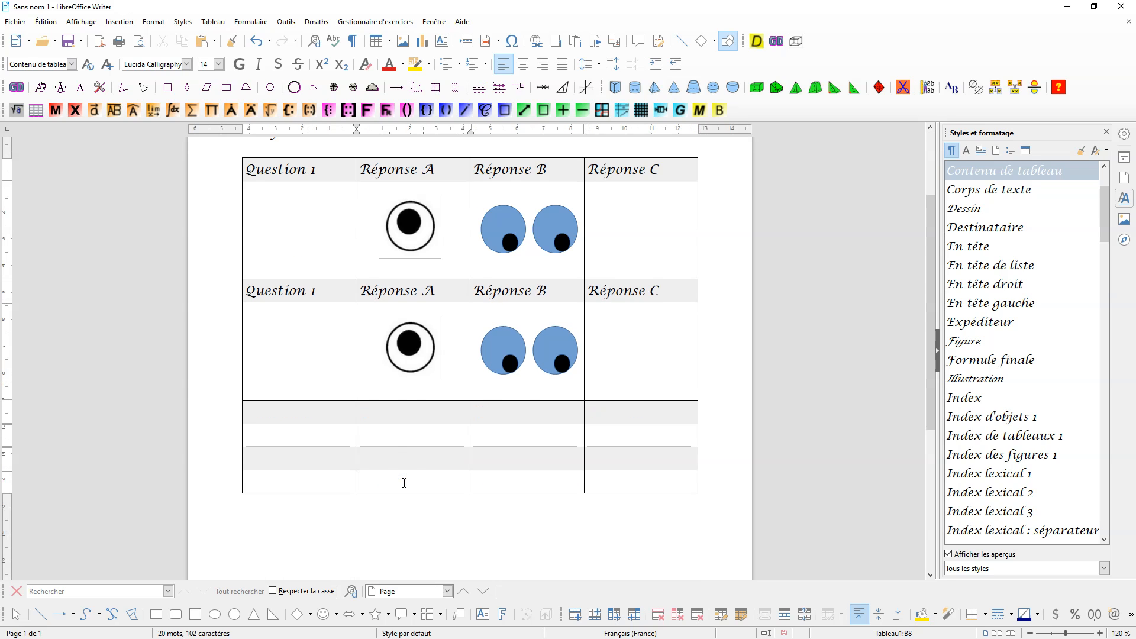
{"action": "scroll", "coordinate": [405, 483], "scroll_direction": "up", "scroll_amount": 3}
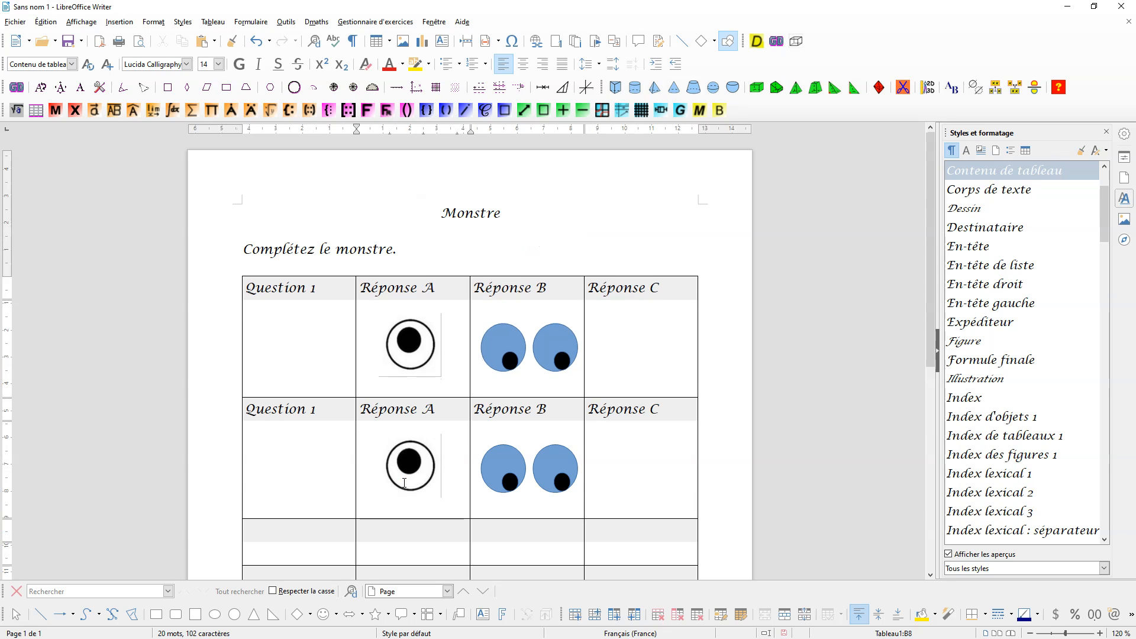